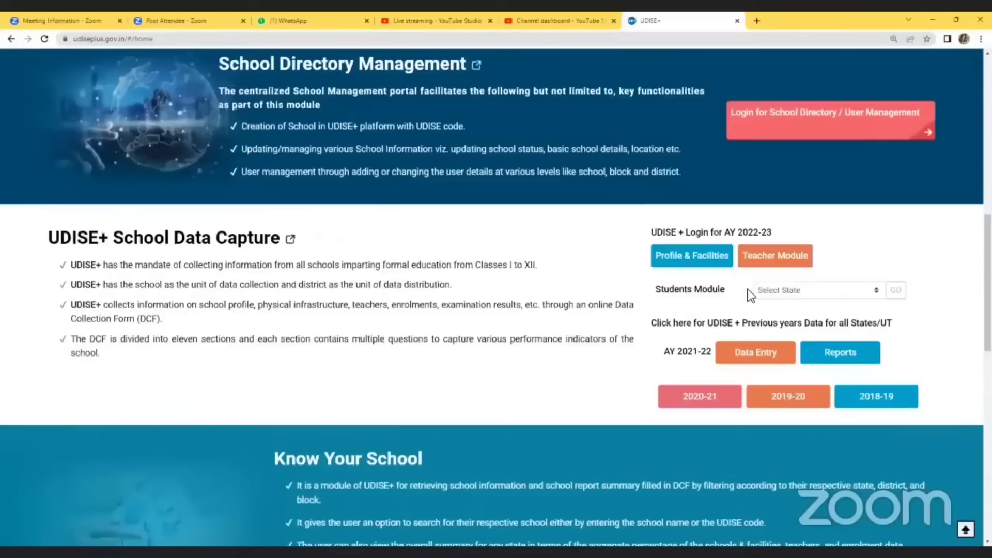
# Step: Open the Students Module for Uttar Pradesh and proceed to its SDMS sign-in page
pyautogui.click(774, 290)
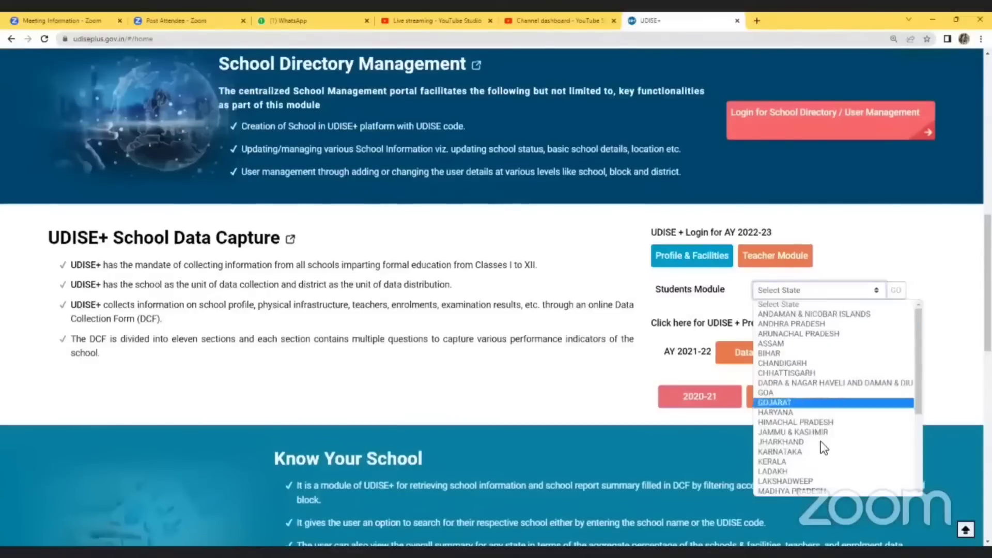
pyautogui.scroll(-3, 819, 453)
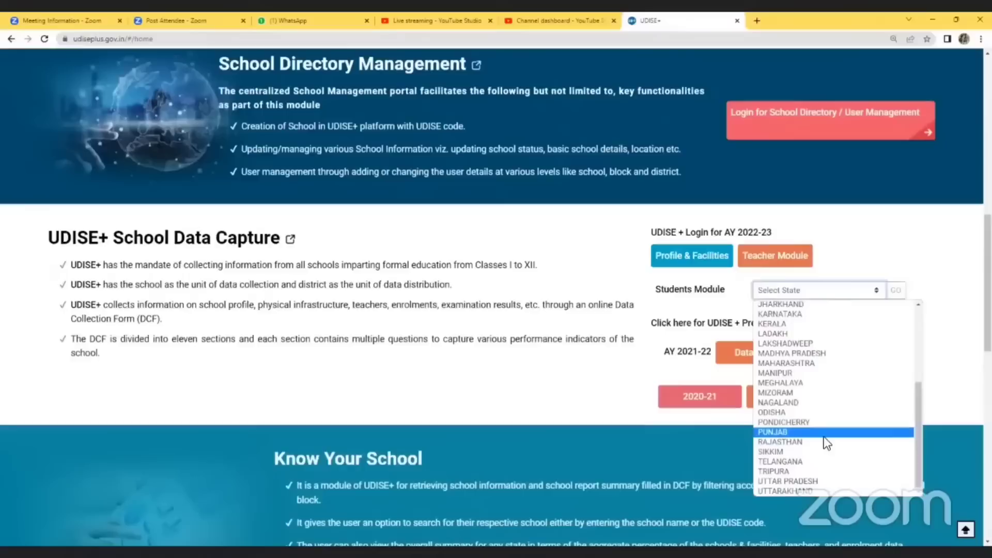
pyautogui.click(802, 482)
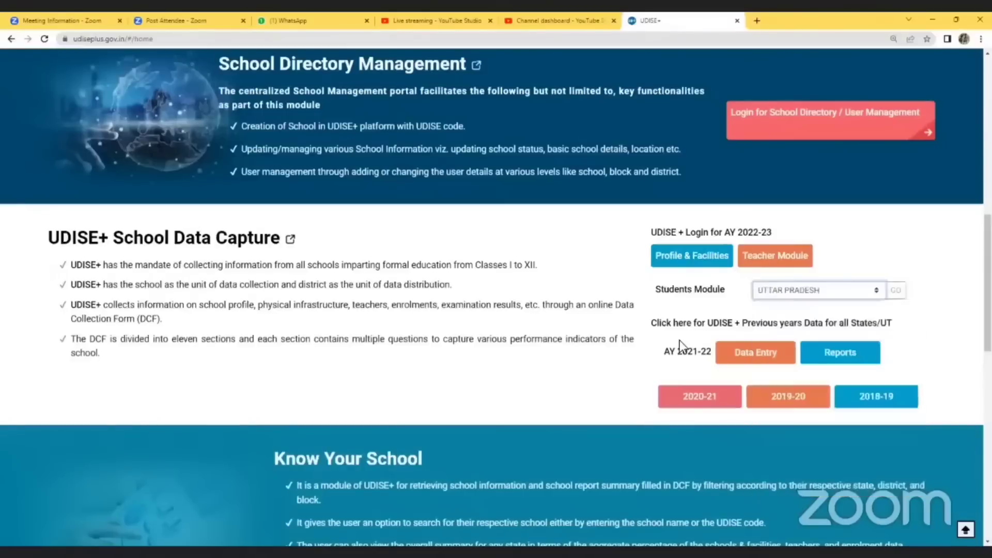
pyautogui.click(896, 291)
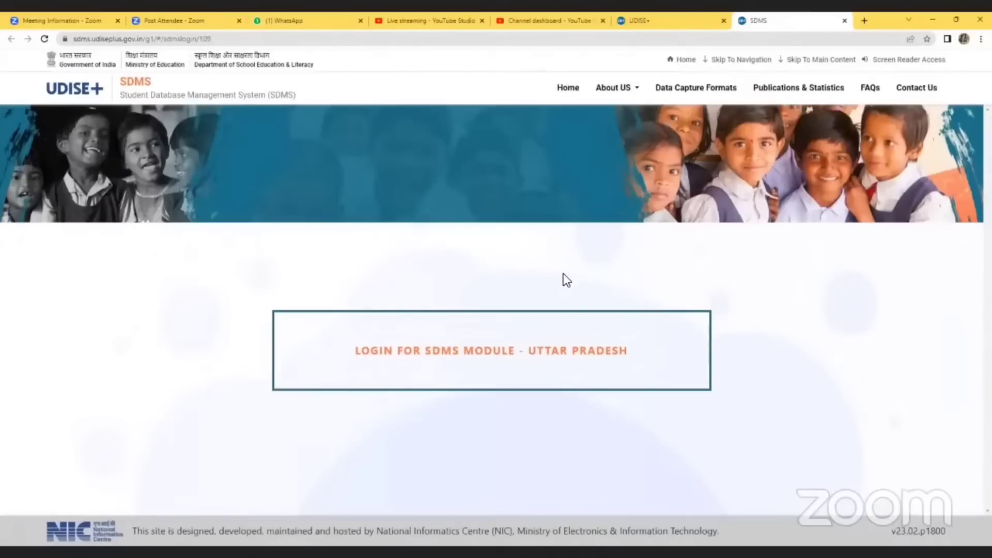
pyautogui.click(573, 357)
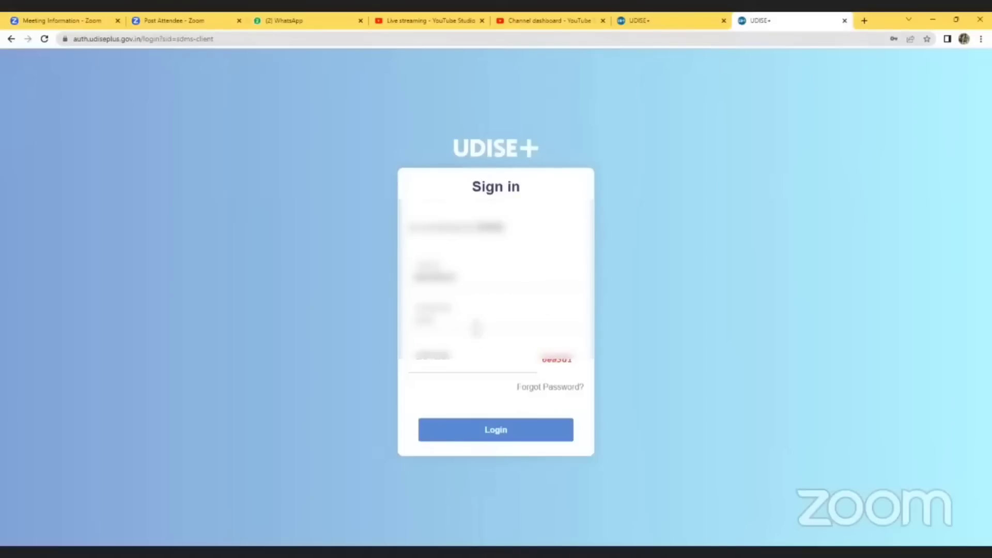
# Step: Enter the captcha code, log in to the school account and close the School Information notice
pyautogui.click(466, 362)
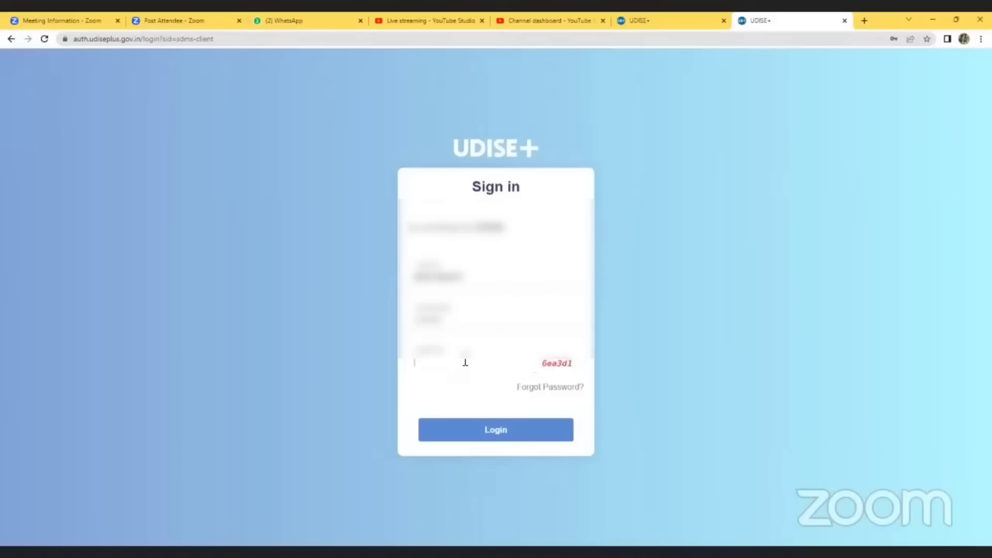
pyautogui.write('6ea3d1')
pyautogui.click(497, 435)
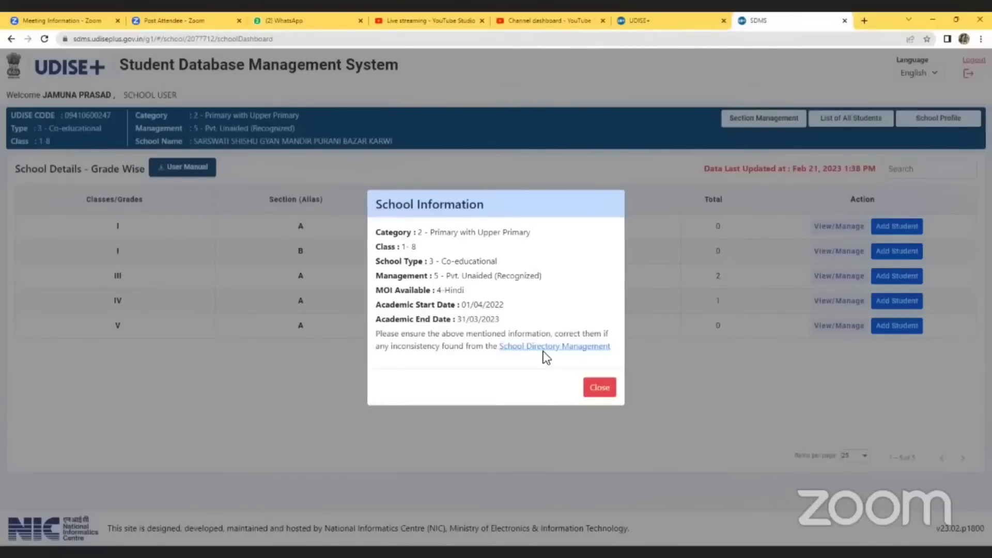
pyautogui.click(600, 387)
# Step: View the school profile and go on from it to Section Management
pyautogui.click(933, 124)
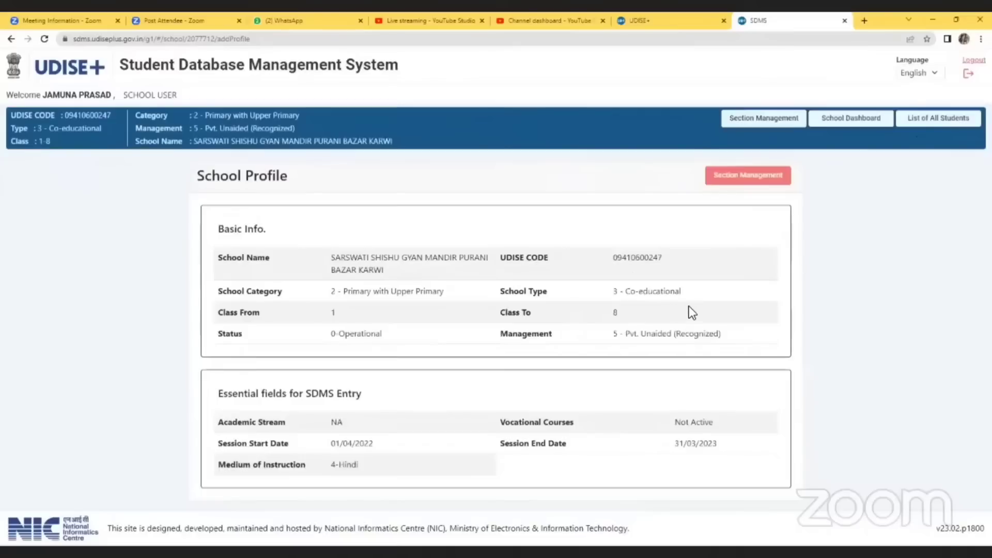
pyautogui.click(742, 179)
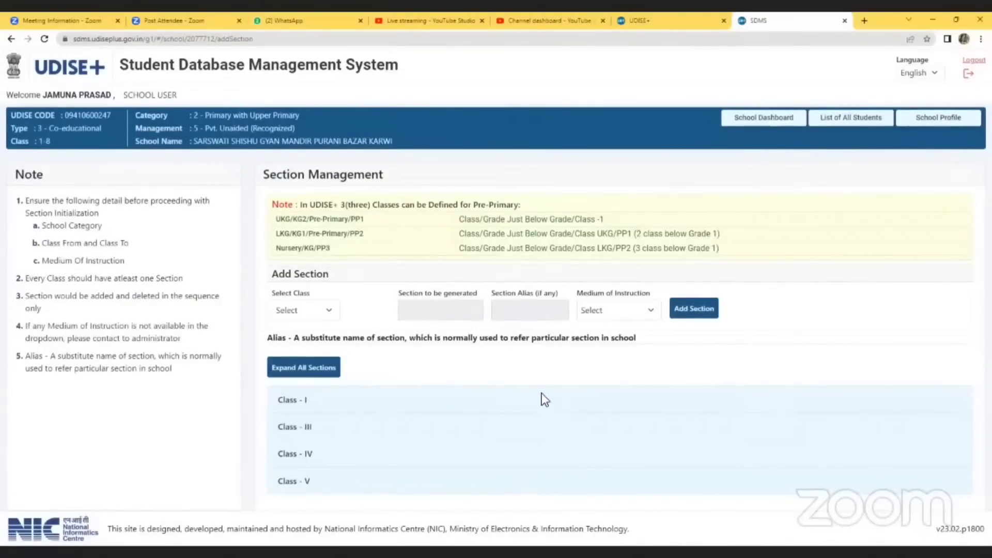
pyautogui.click(315, 312)
pyautogui.click(447, 385)
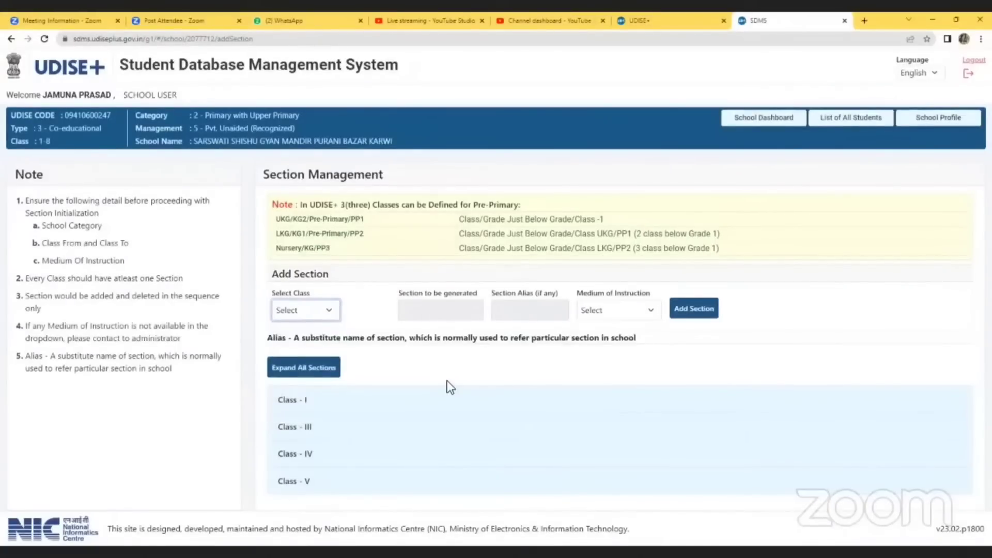
# Step: Add a section for Class VI with 4-Hindi as medium of instruction, leaving the section alias blank
pyautogui.click(311, 318)
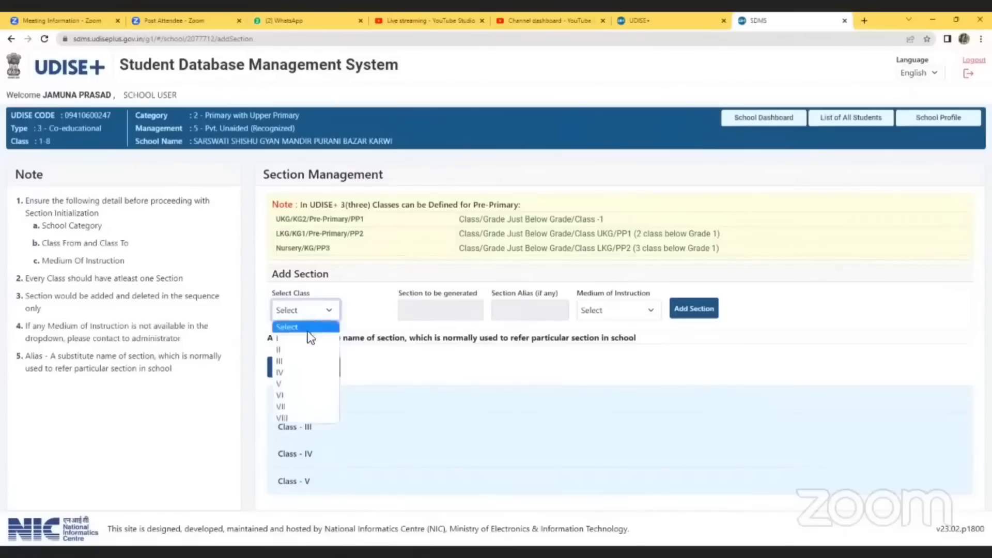
pyautogui.click(301, 396)
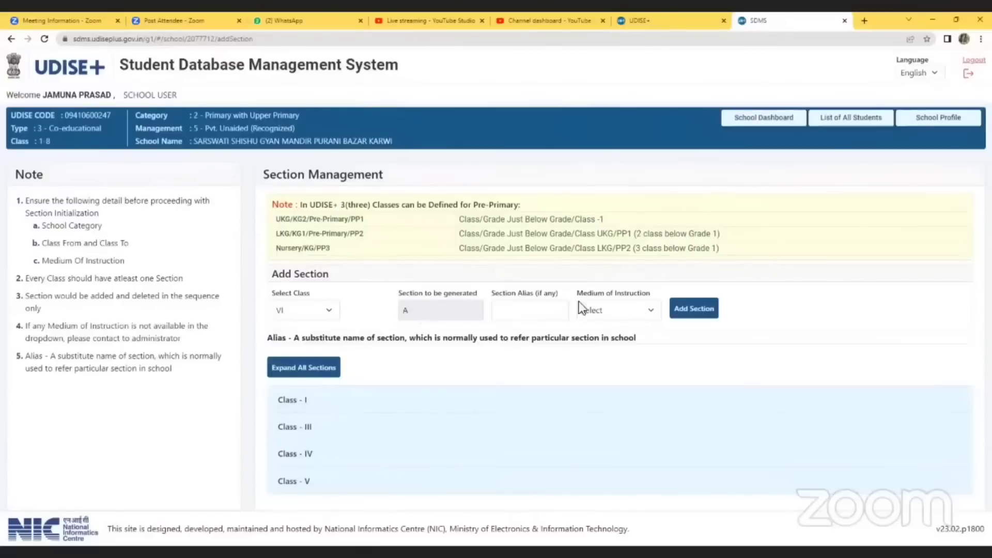
pyautogui.click(546, 309)
pyautogui.click(628, 315)
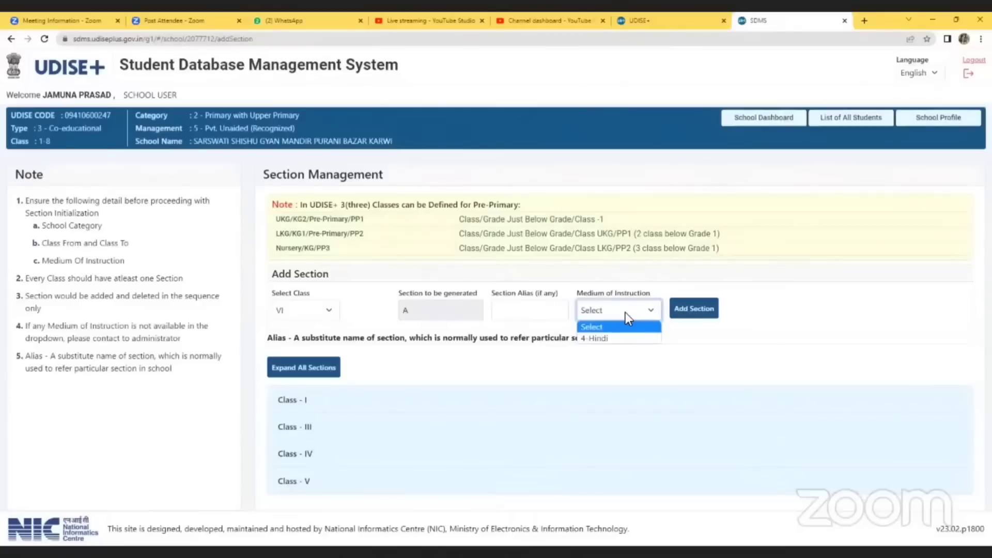
pyautogui.click(626, 337)
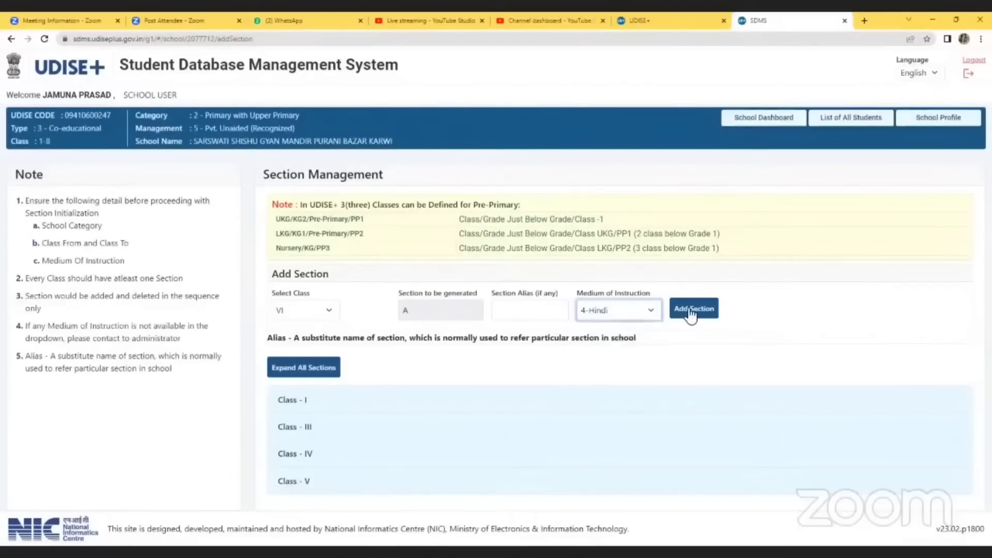
pyautogui.click(694, 309)
pyautogui.scroll(-2, 730, 305)
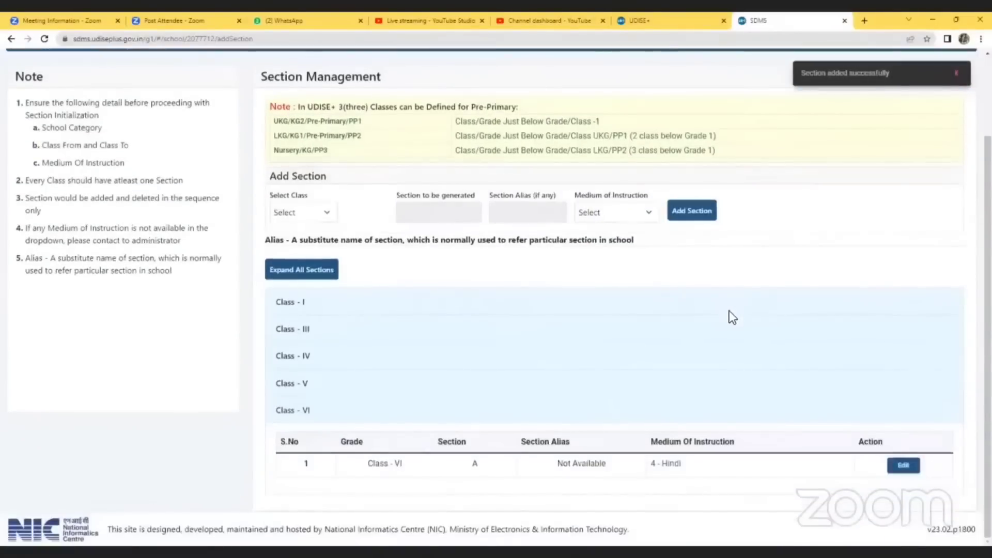
pyautogui.scroll(2, 829, 396)
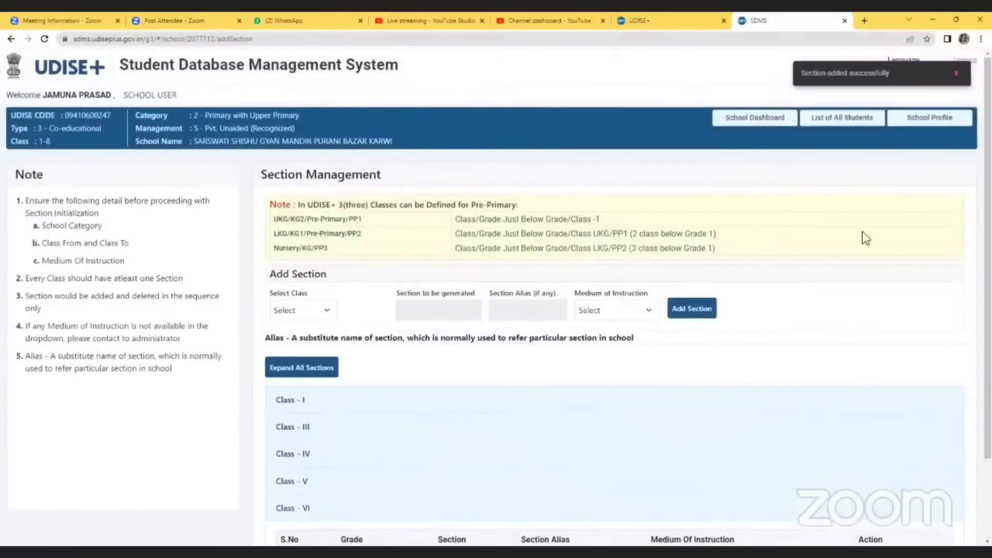
# Step: Return to the School Dashboard, look through the new-student form for Class I section A and go back
pyautogui.click(765, 122)
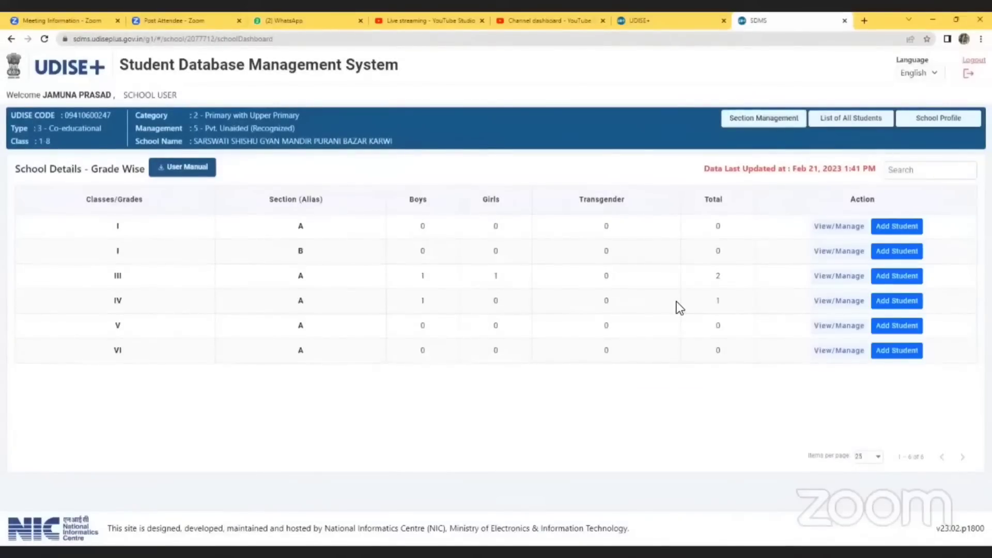
pyautogui.click(891, 231)
pyautogui.scroll(-4, 491, 325)
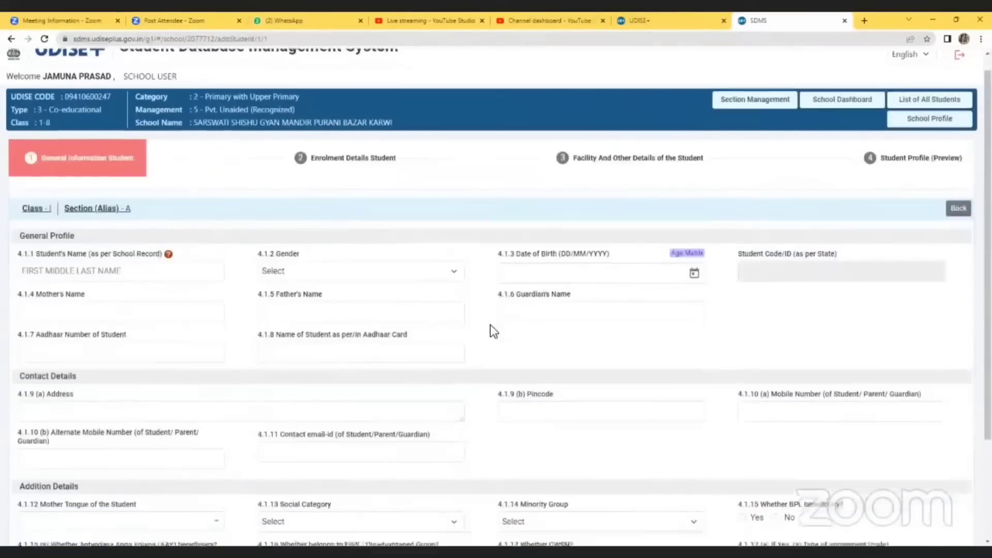
pyautogui.scroll(3, 486, 328)
pyautogui.scroll(1, 485, 328)
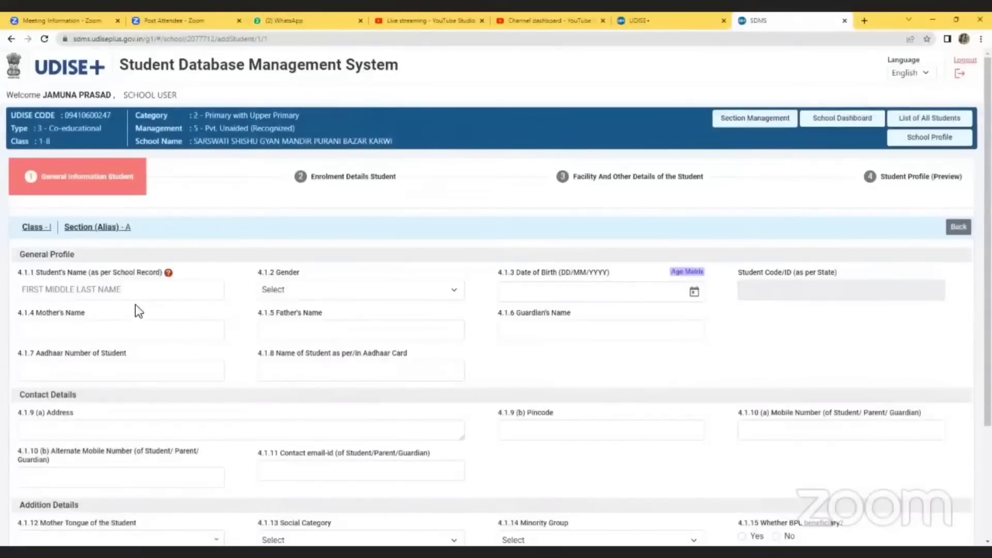
pyautogui.click(954, 237)
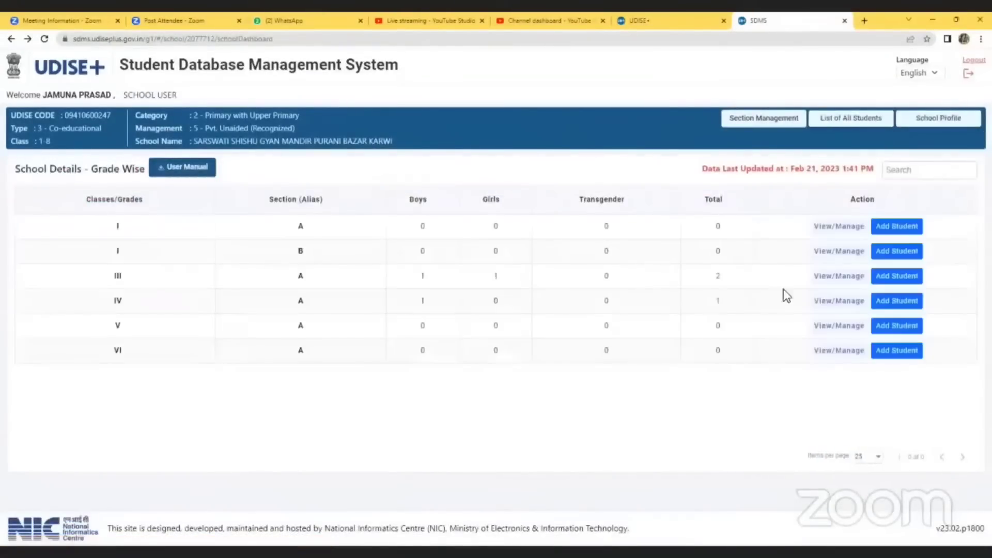
# Step: Open the new-student forms for Class III and Class I section B in turn, returning to the dashboard after each
pyautogui.click(891, 276)
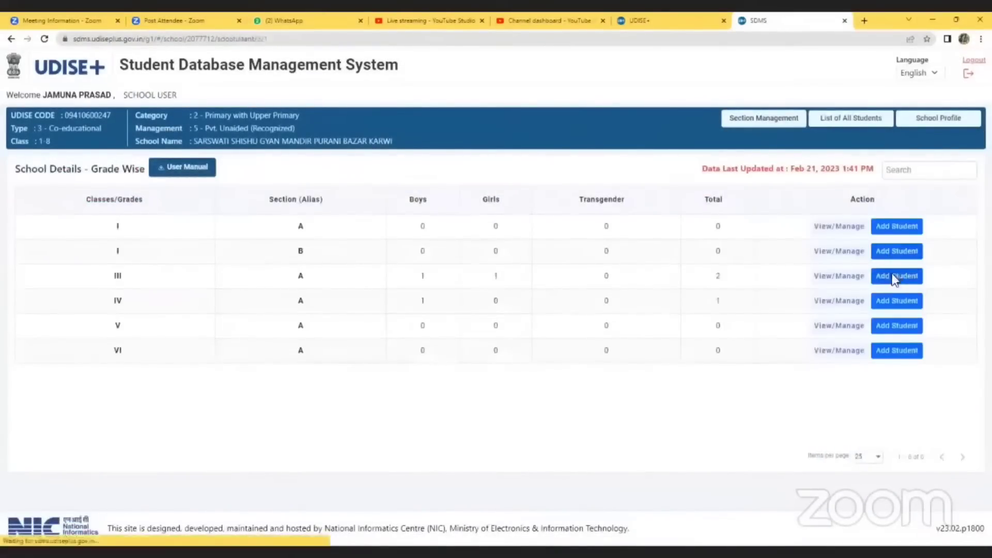
pyautogui.click(958, 228)
pyautogui.click(899, 249)
pyautogui.click(958, 228)
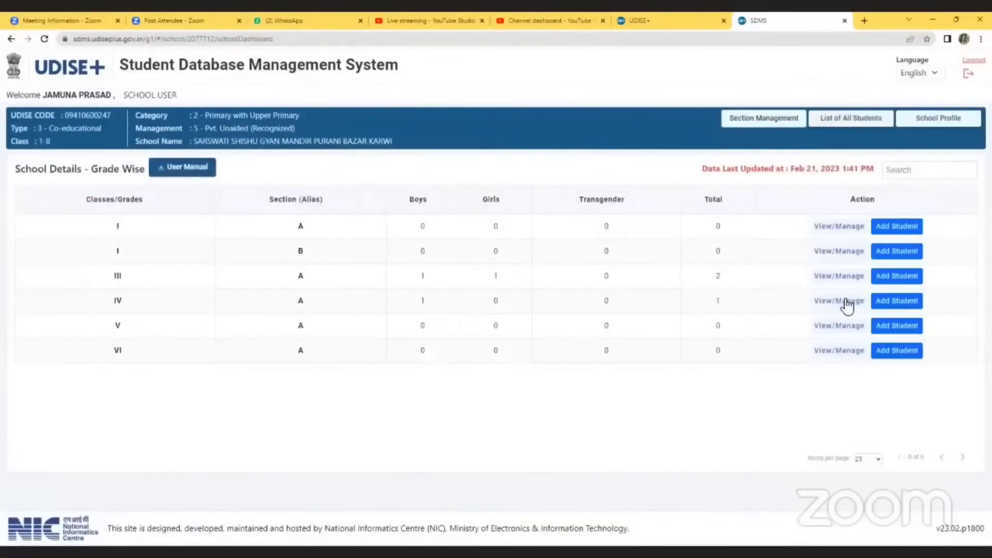
# Step: Open the Class IV student's general profile for editing and check the gender options without changing the selection
pyautogui.click(843, 301)
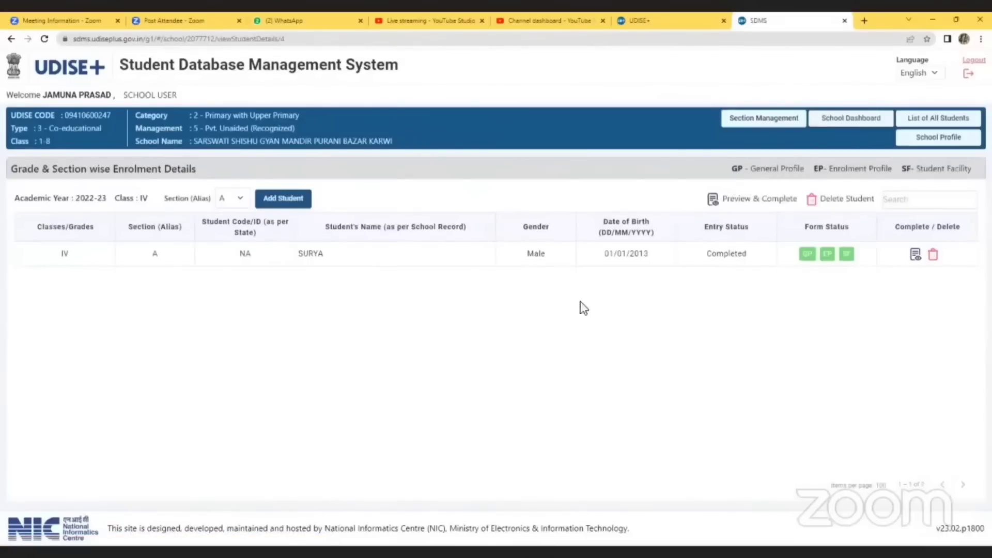
pyautogui.click(805, 252)
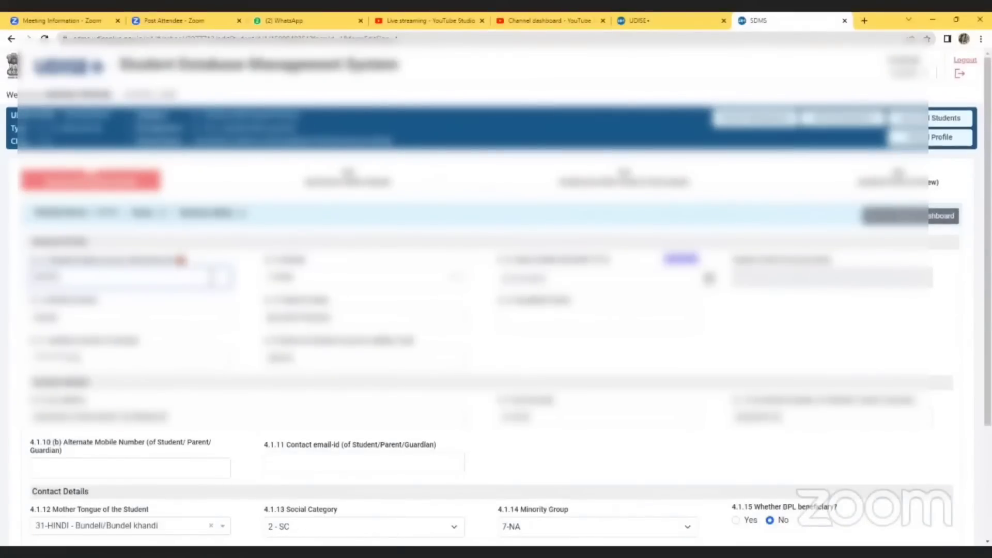
pyautogui.click(353, 285)
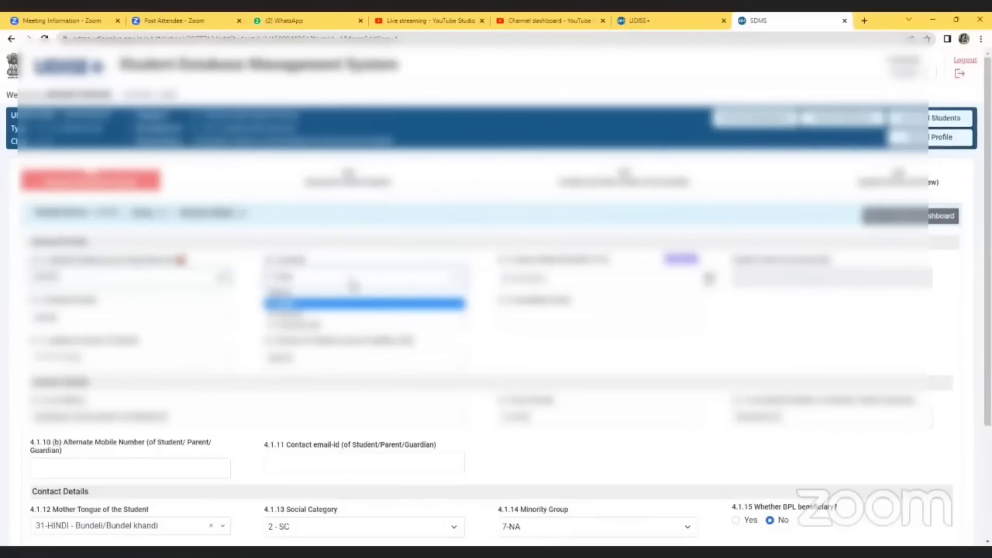
pyautogui.click(439, 291)
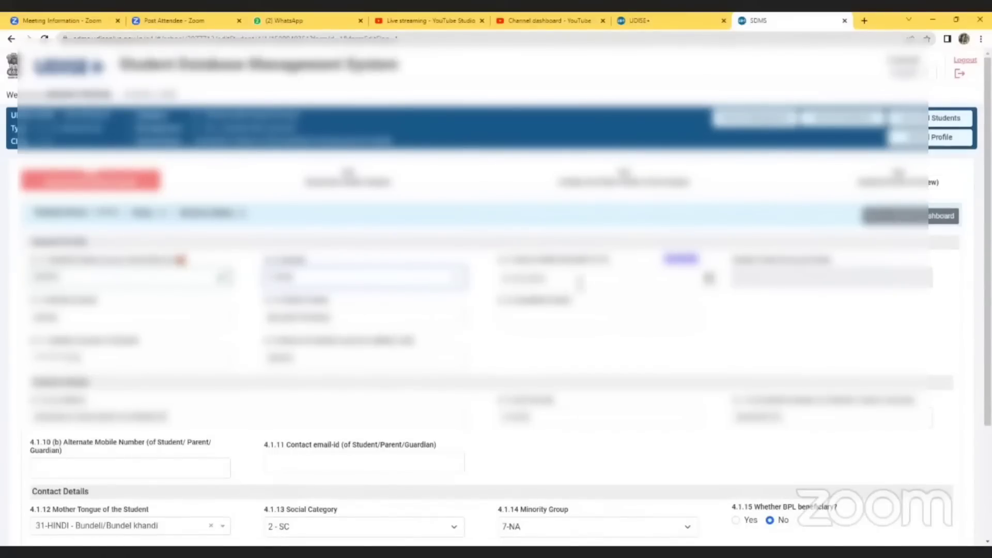
pyautogui.click(751, 278)
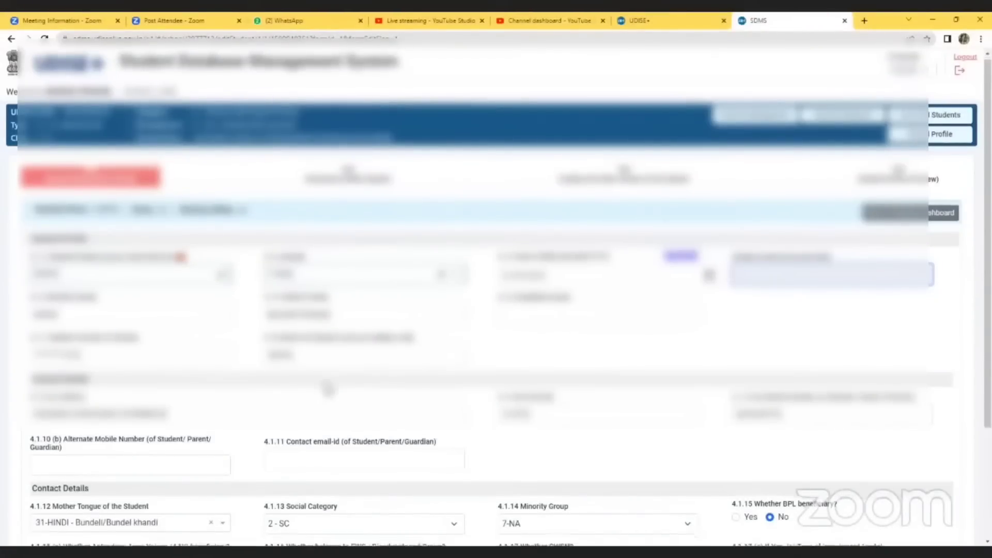
# Step: Review the additional details of the student's profile, including the social category and minority group options
pyautogui.scroll(-2, 324, 391)
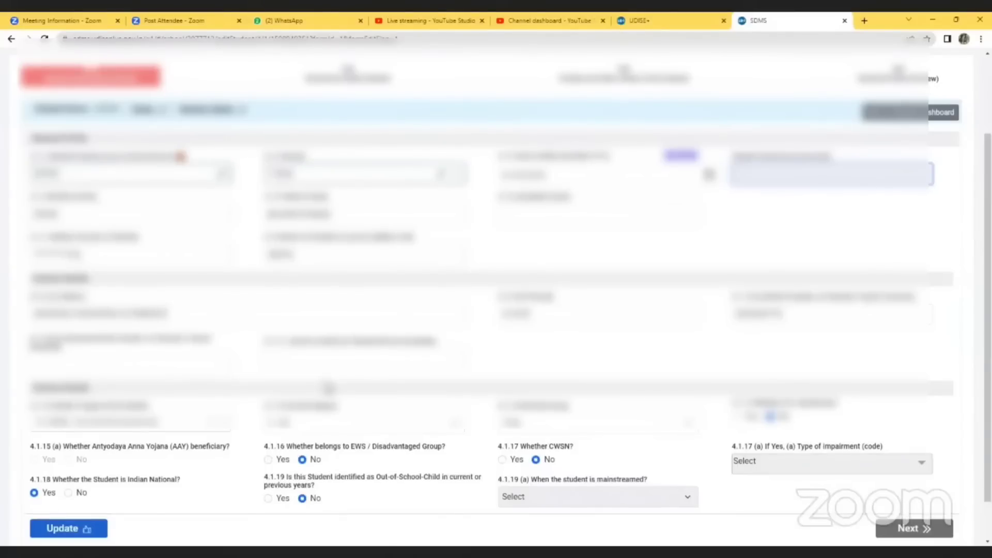
pyautogui.scroll(-1, 329, 387)
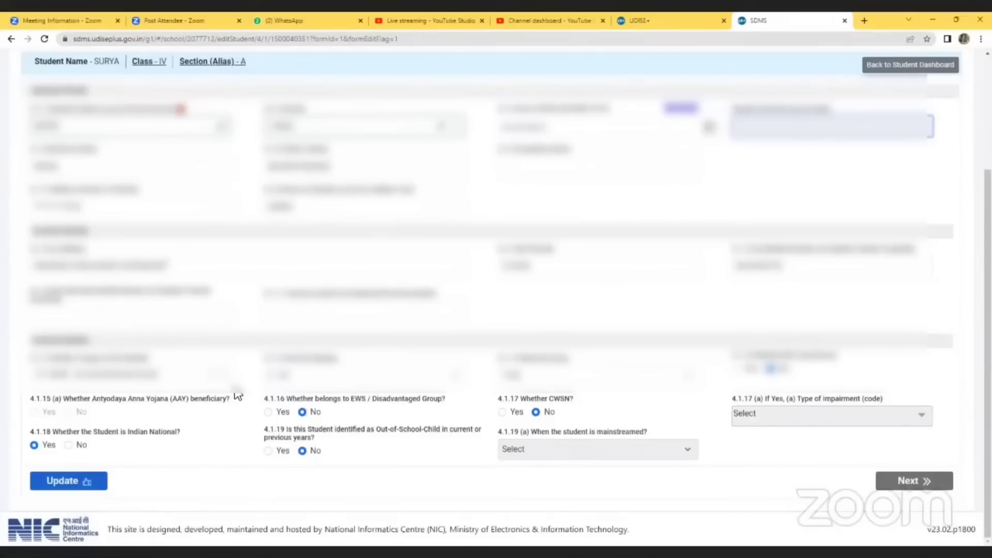
pyautogui.click(306, 379)
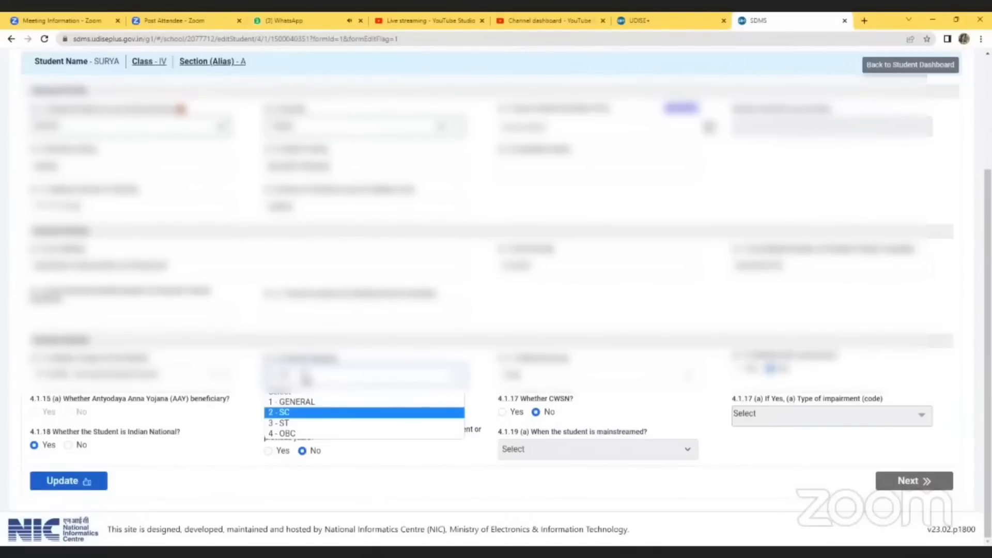
pyautogui.click(551, 381)
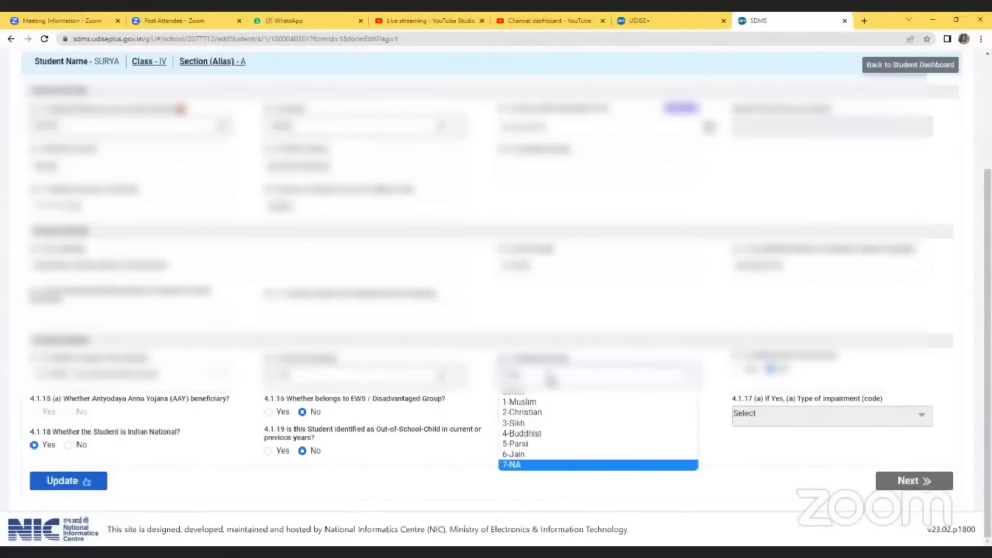
pyautogui.click(641, 383)
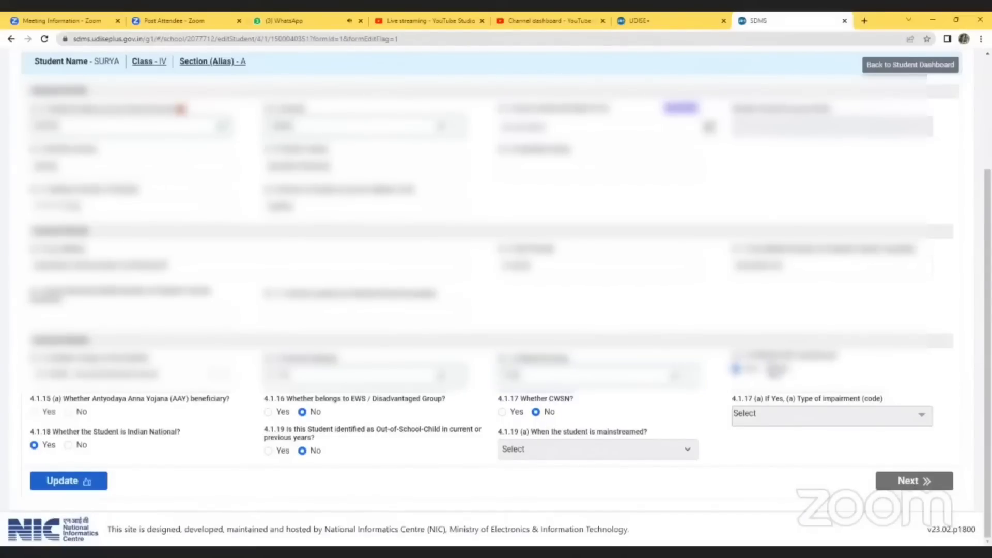
# Step: Try Yes for the BPL beneficiary and EWS / Disadvantaged Group questions, restoring each answer to No
pyautogui.click(737, 369)
pyautogui.click(770, 369)
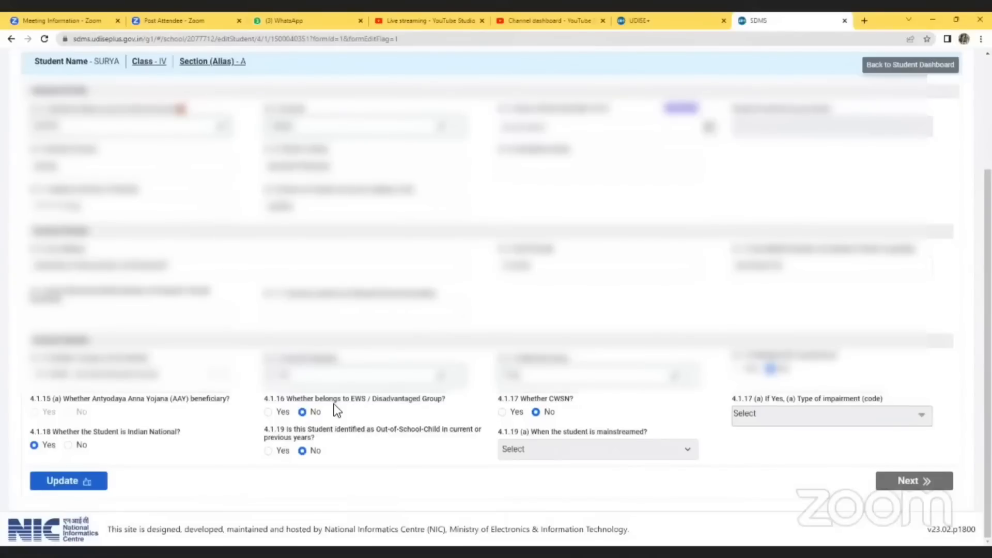
pyautogui.click(268, 411)
pyautogui.click(305, 413)
# Step: Try Yes for the CWSN question and look through the impairment types, then restore the answer to No
pyautogui.click(504, 413)
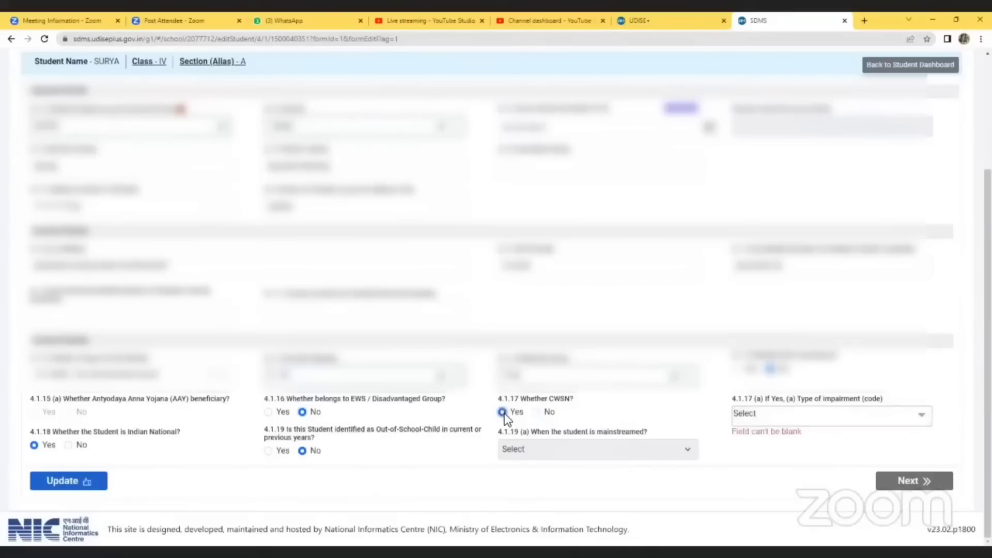
pyautogui.click(785, 422)
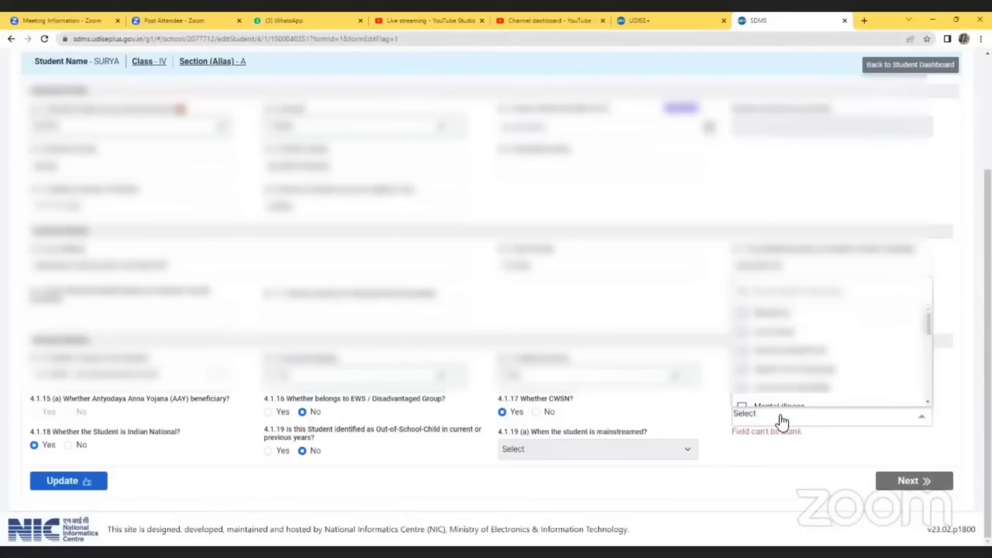
pyautogui.scroll(-4, 858, 356)
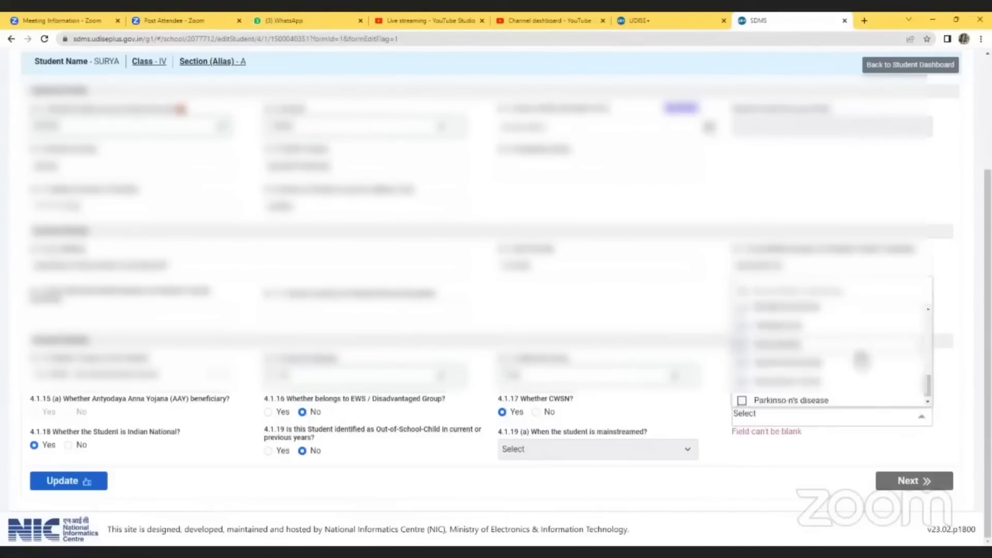
pyautogui.click(674, 310)
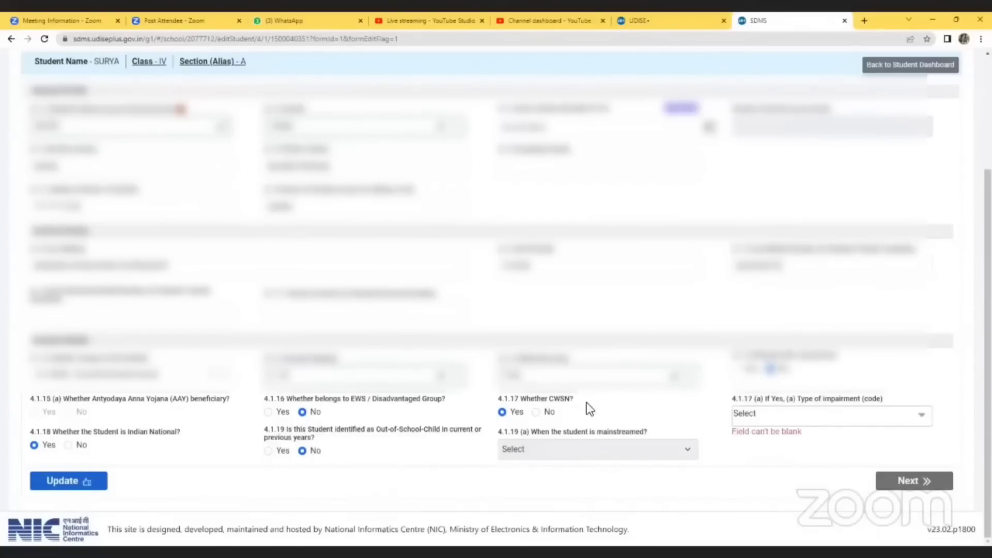
pyautogui.click(537, 413)
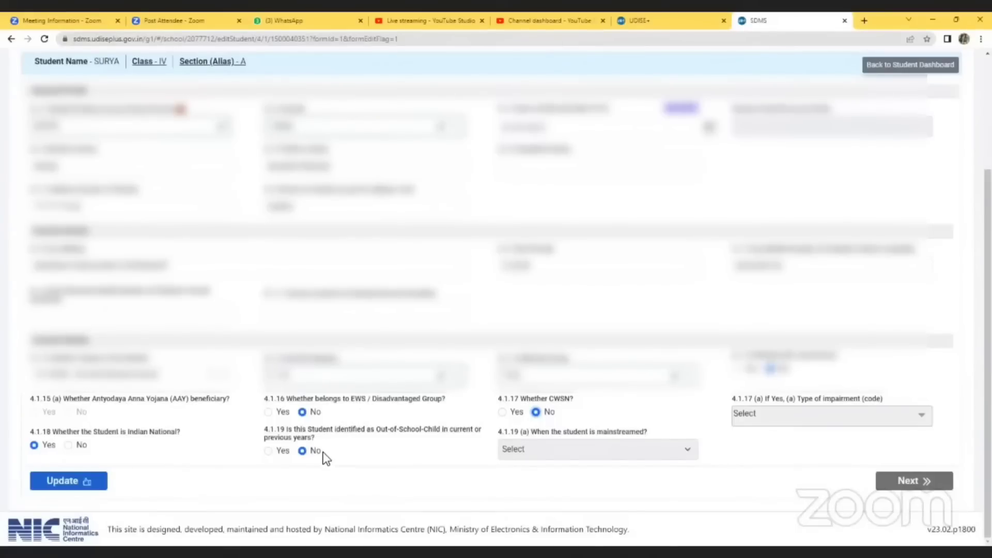
# Step: Try Yes for the Out-of-School-Child question and check the mainstreaming year options, restoring the answer to No
pyautogui.click(268, 451)
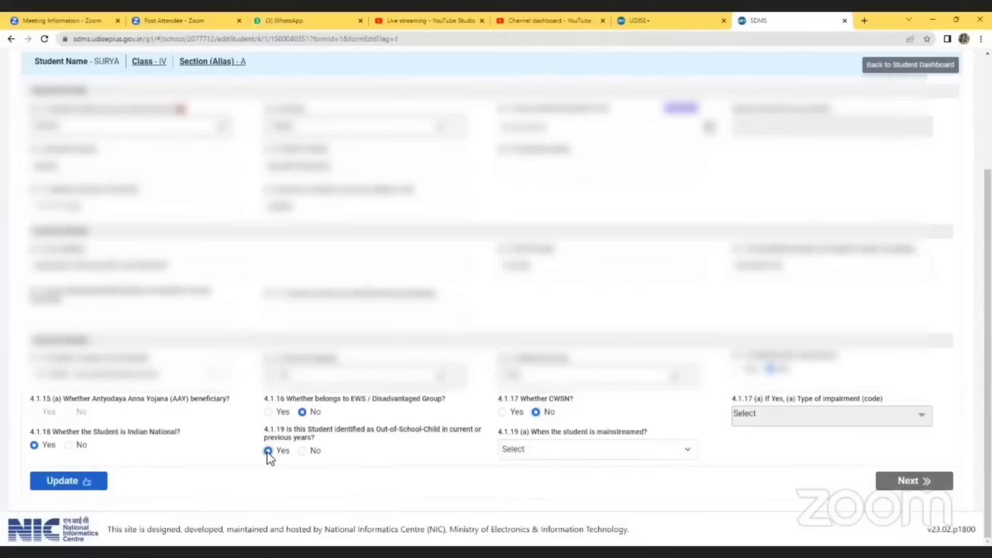
pyautogui.click(519, 449)
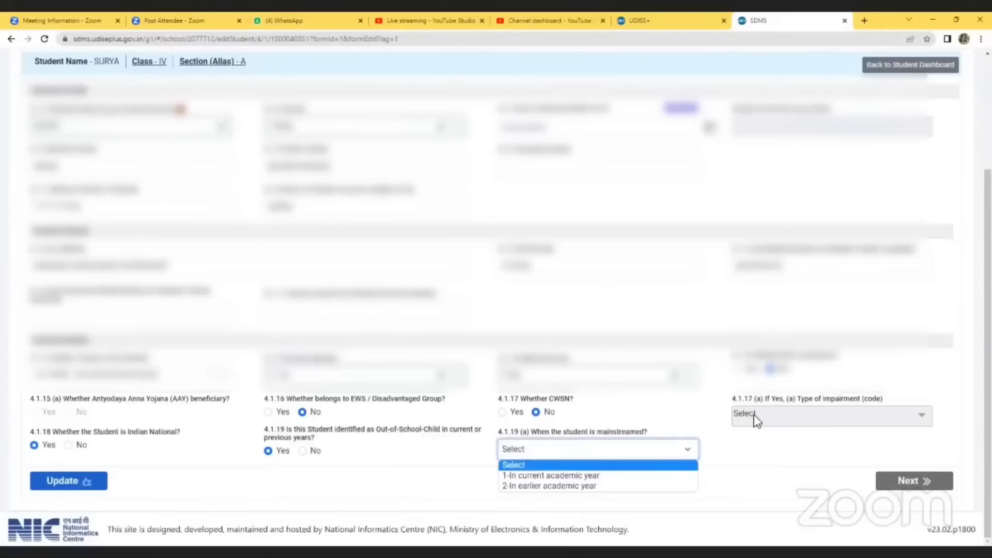
pyautogui.click(754, 417)
pyautogui.click(538, 453)
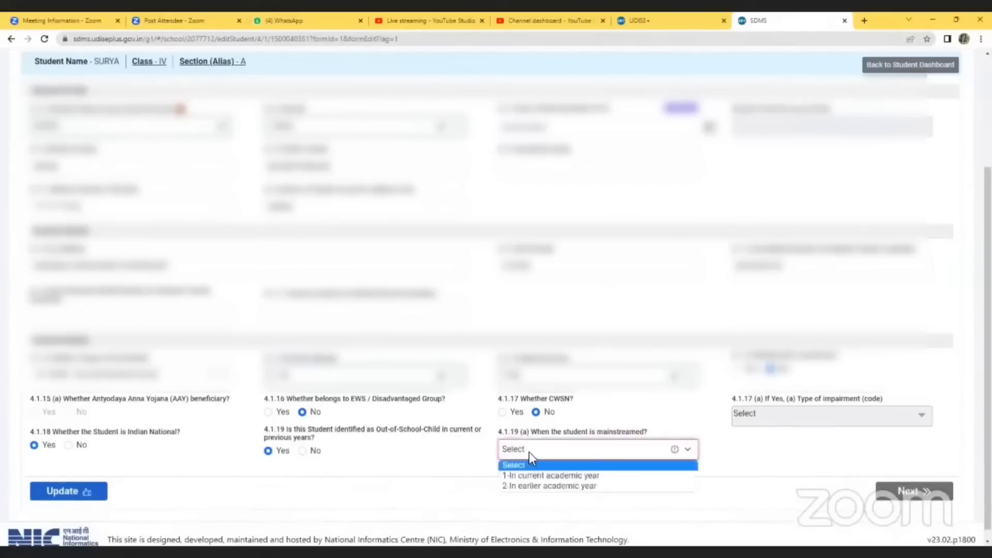
pyautogui.click(301, 451)
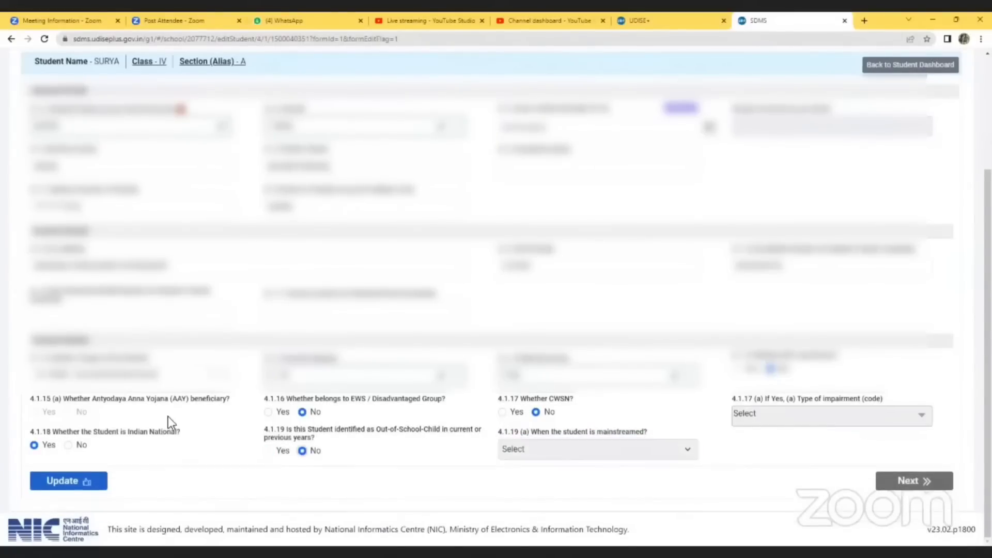
# Step: Update the student's general profile, accept the notification and continue to the enrolment details
pyautogui.click(83, 485)
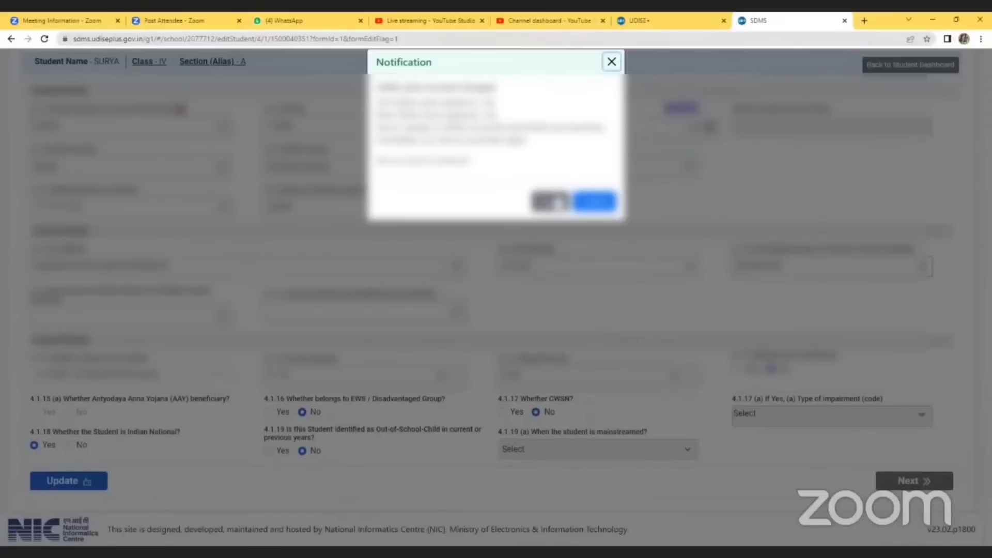
pyautogui.click(591, 204)
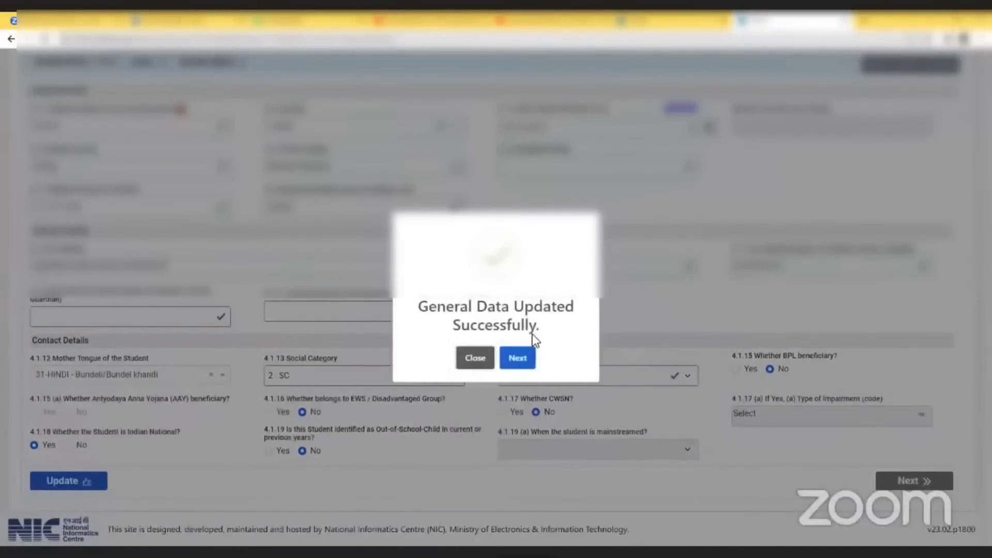
pyautogui.click(517, 358)
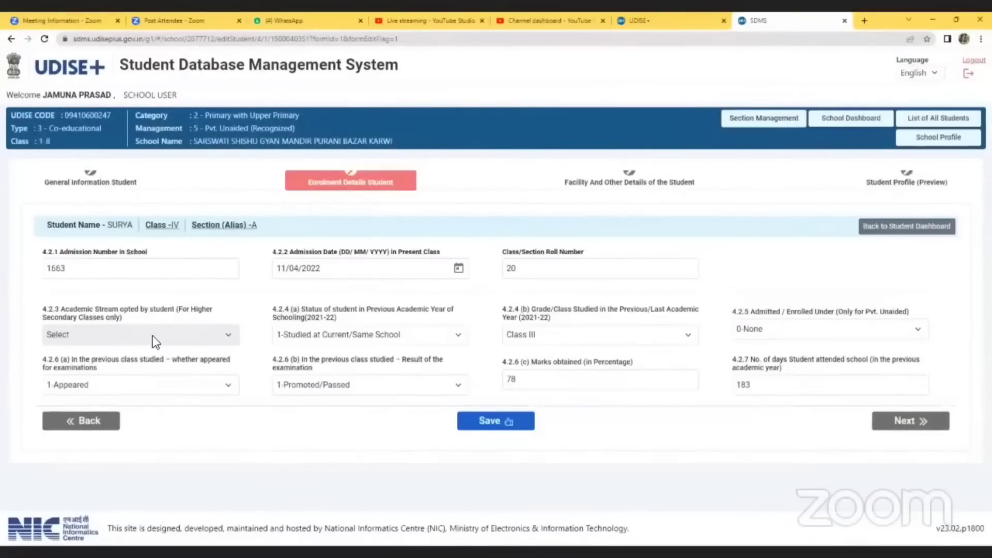
# Step: Check the options for the student's 2021-22 schooling status and class studied, keeping 1-Studied at Current/Same School and Class III
pyautogui.click(352, 334)
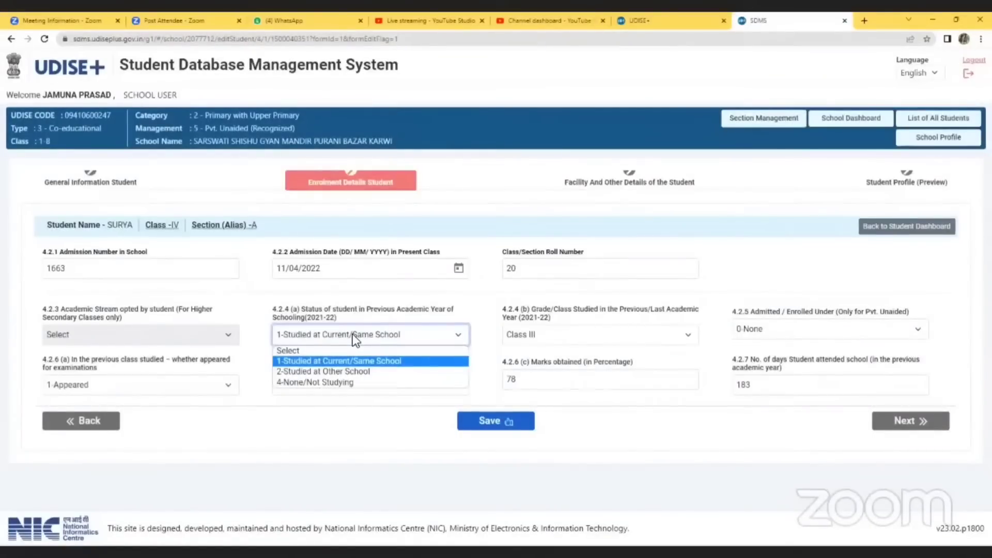
pyautogui.click(560, 337)
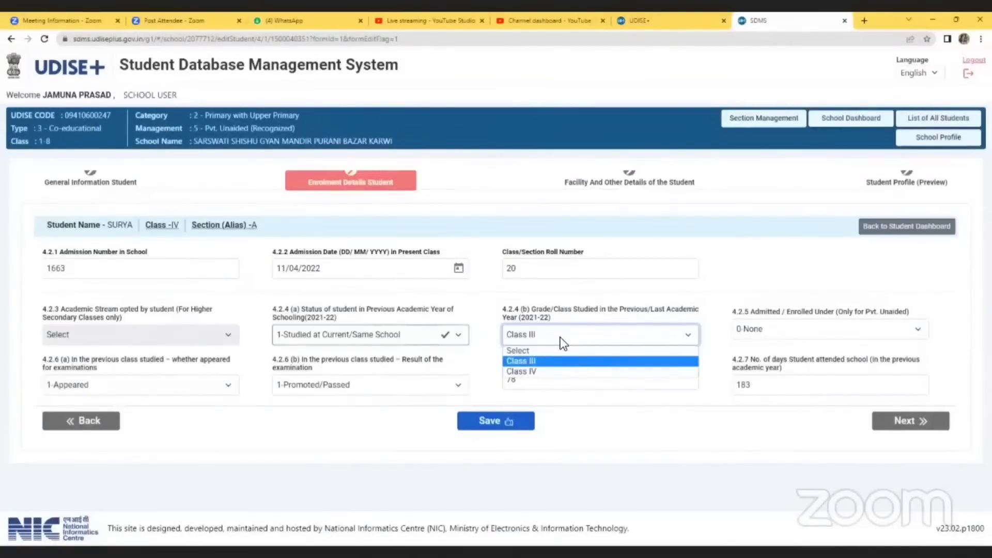
pyautogui.press('Down')
pyautogui.press('Down')
pyautogui.press('Up')
pyautogui.press('Return')
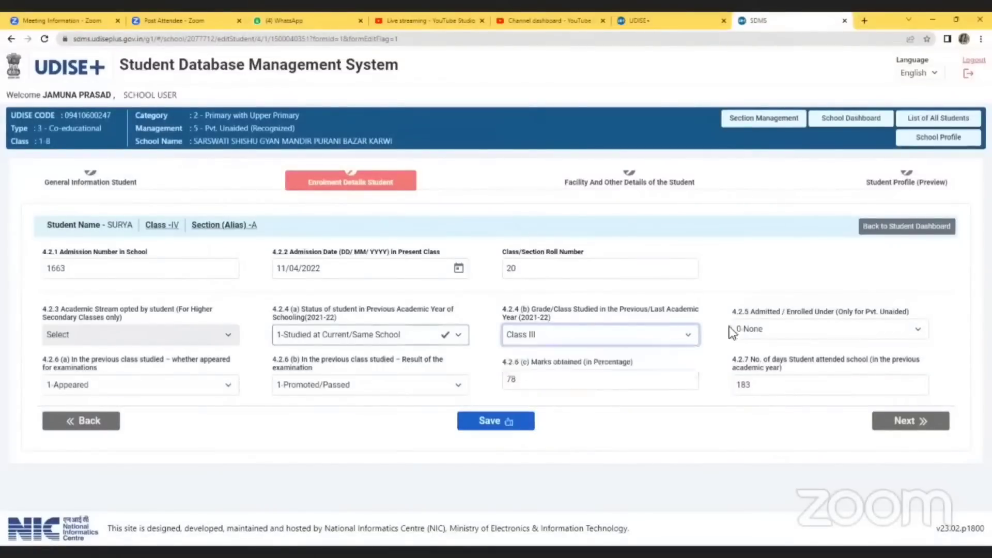
# Step: Keep 0-None for admission category, 1-Appeared and 1-Promoted/Passed for the previous examination, and save the enrolment details, continuing to the facility details
pyautogui.click(768, 328)
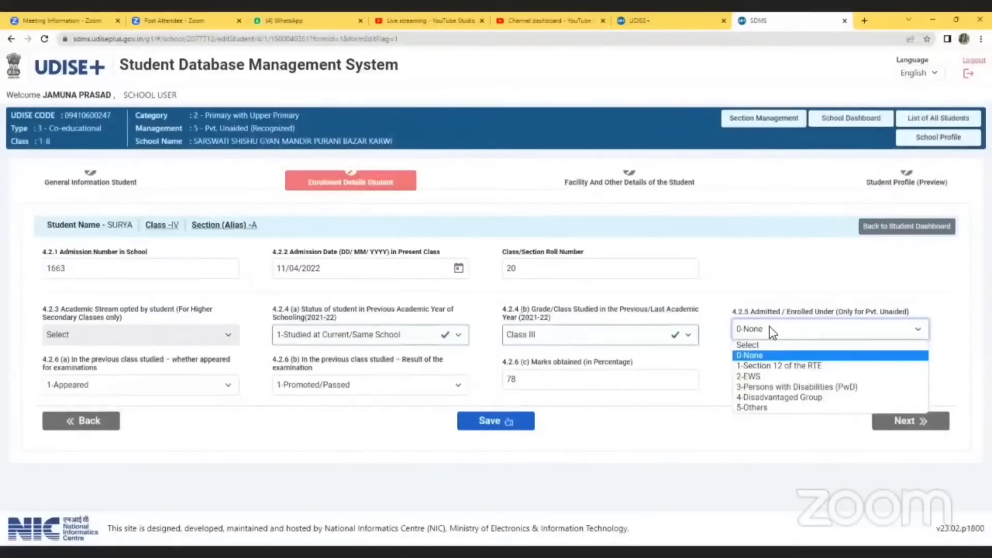
pyautogui.click(381, 443)
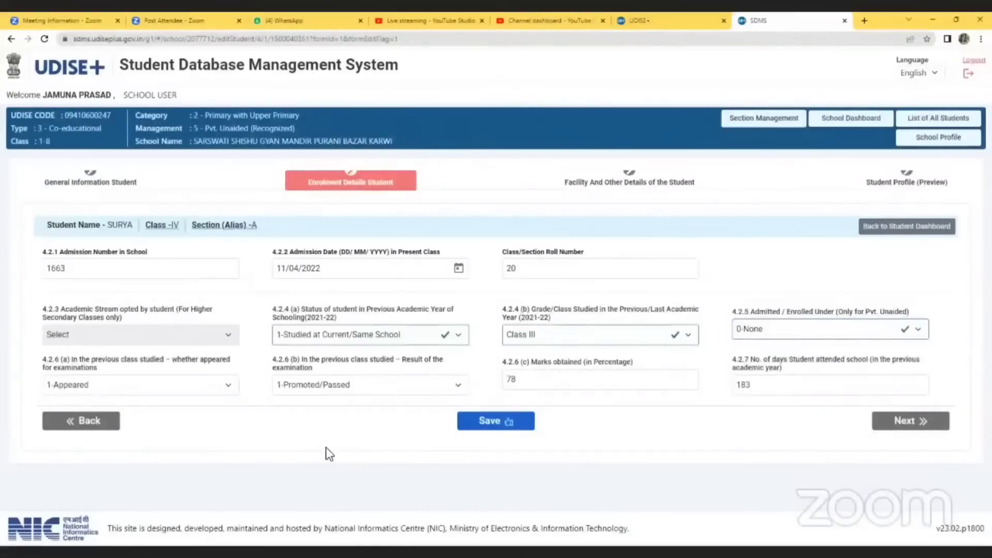
pyautogui.click(136, 386)
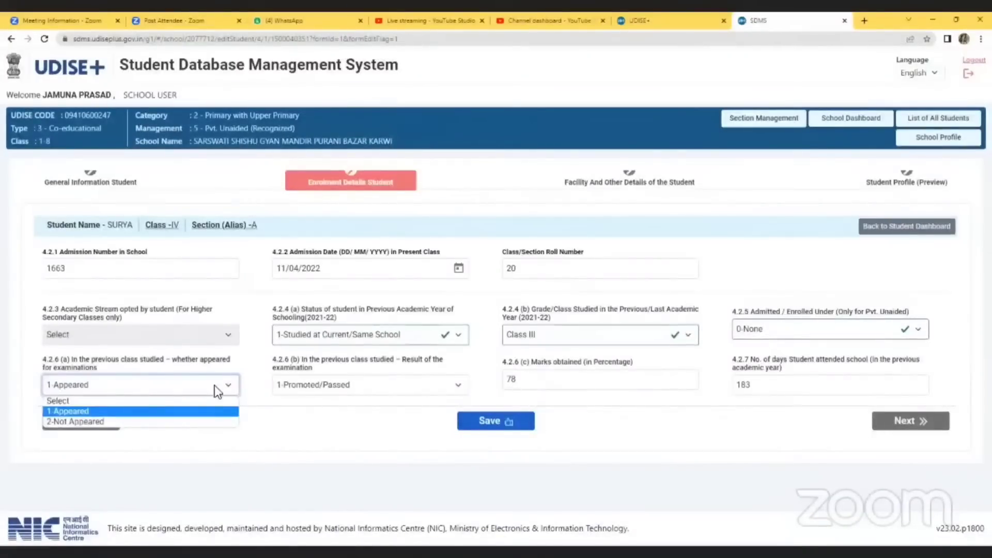
pyautogui.click(317, 385)
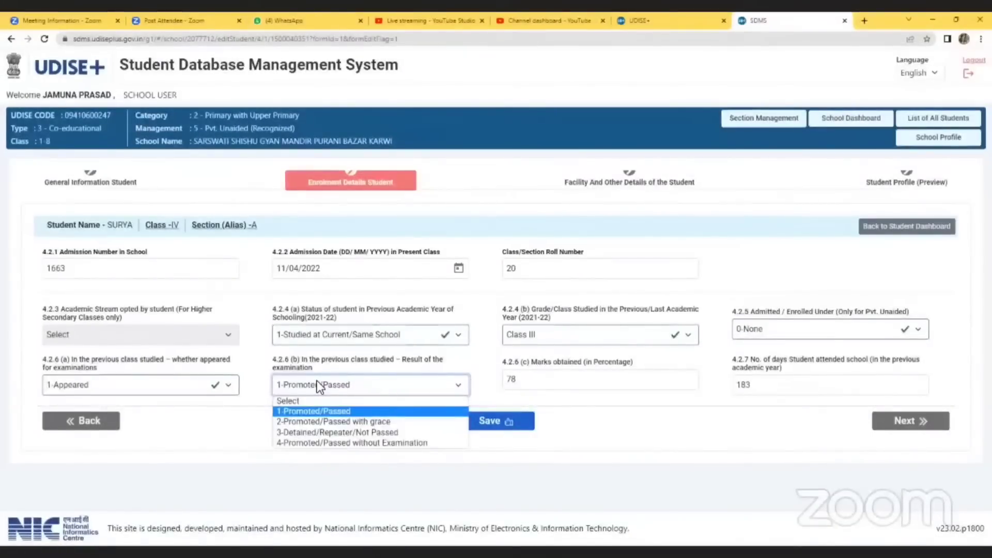
pyautogui.click(468, 373)
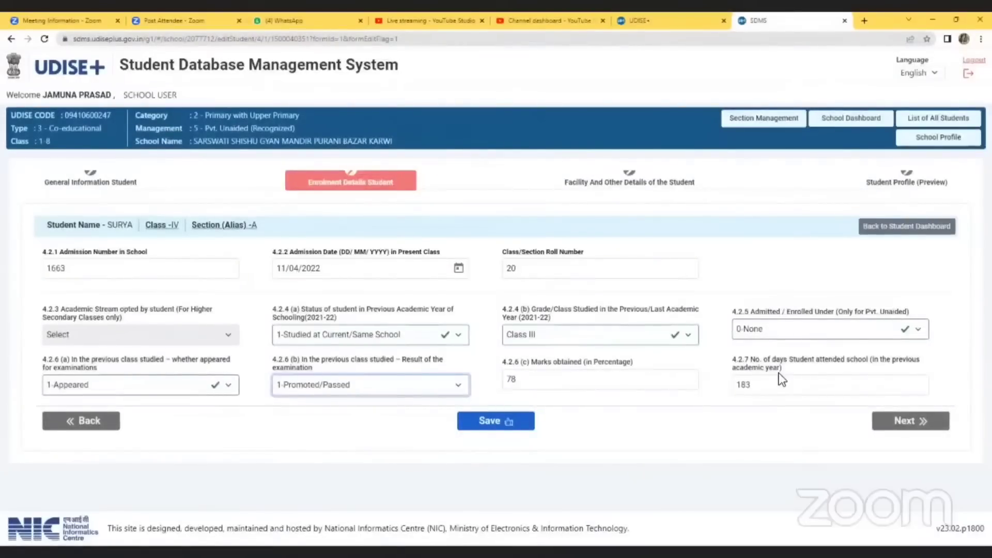
pyautogui.click(483, 424)
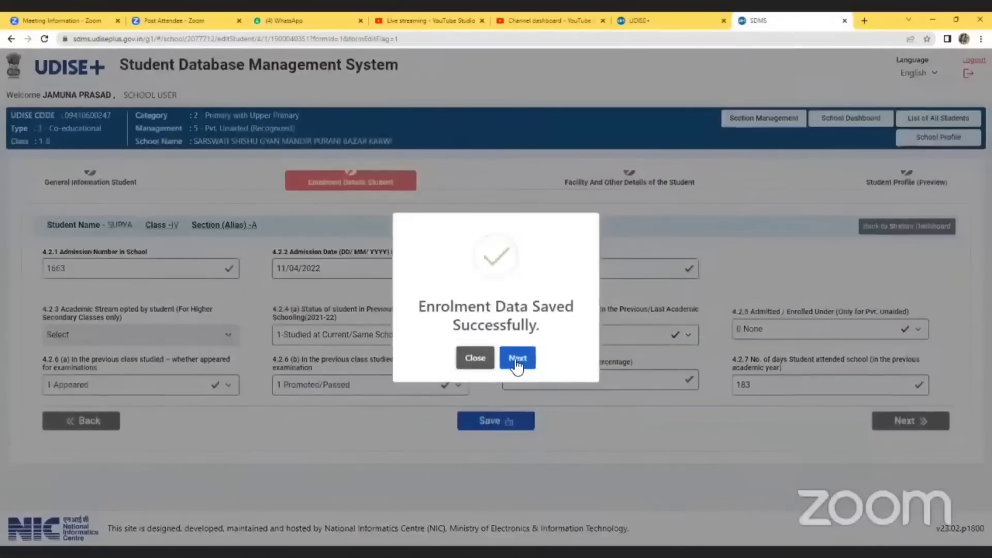
pyautogui.click(514, 359)
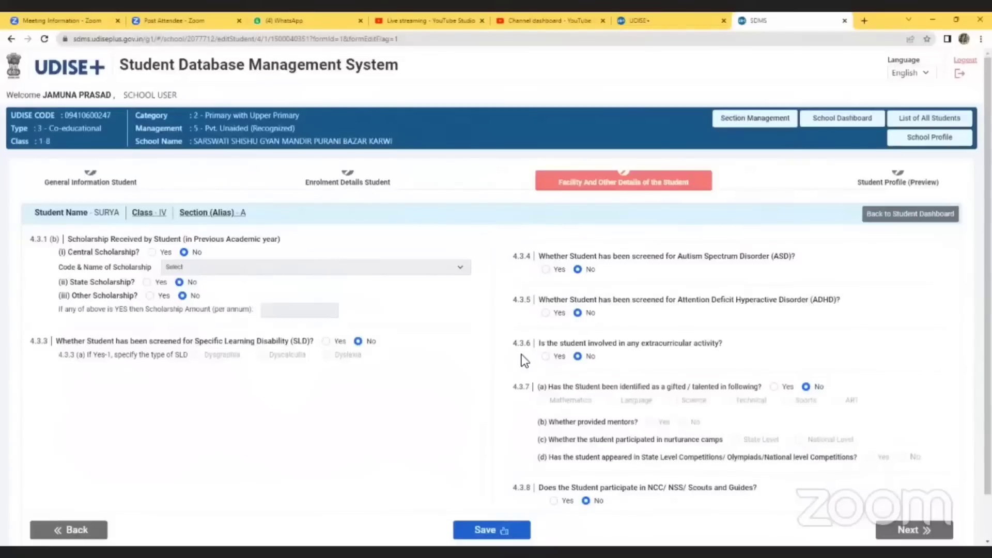
# Step: Try Yes for the Central Scholarship and Specific Learning Disability questions, checking the dependent options and restoring both answers to No
pyautogui.click(153, 253)
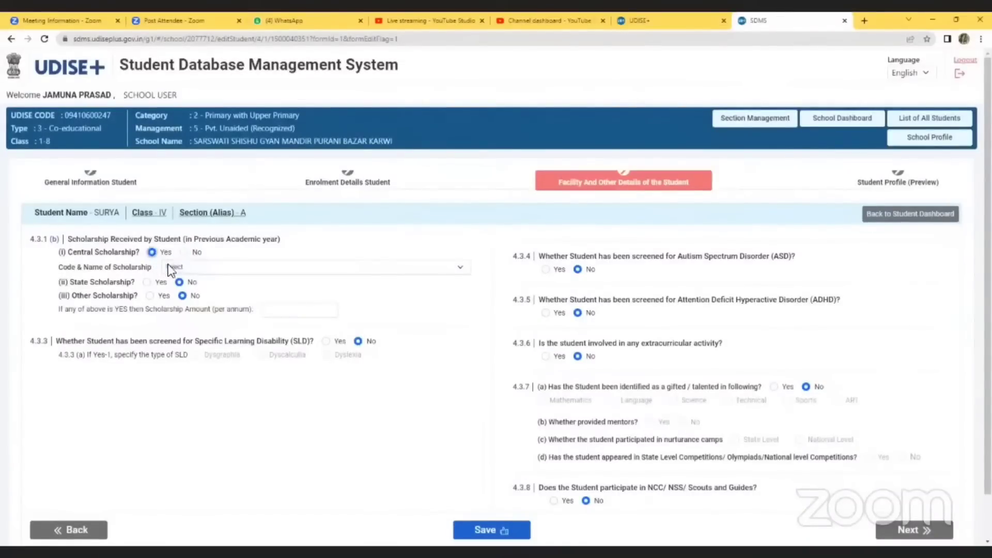
pyautogui.click(184, 267)
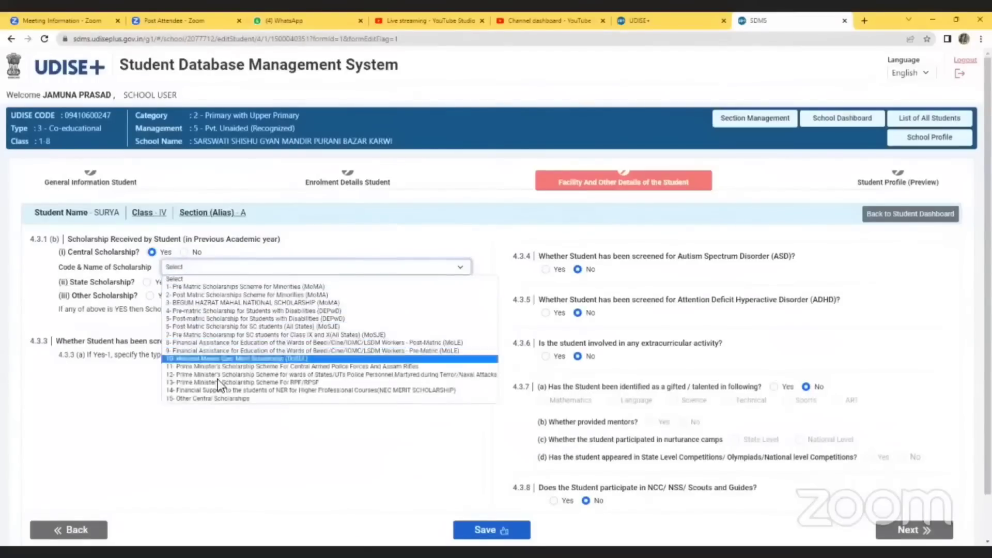
pyautogui.click(119, 392)
pyautogui.click(184, 252)
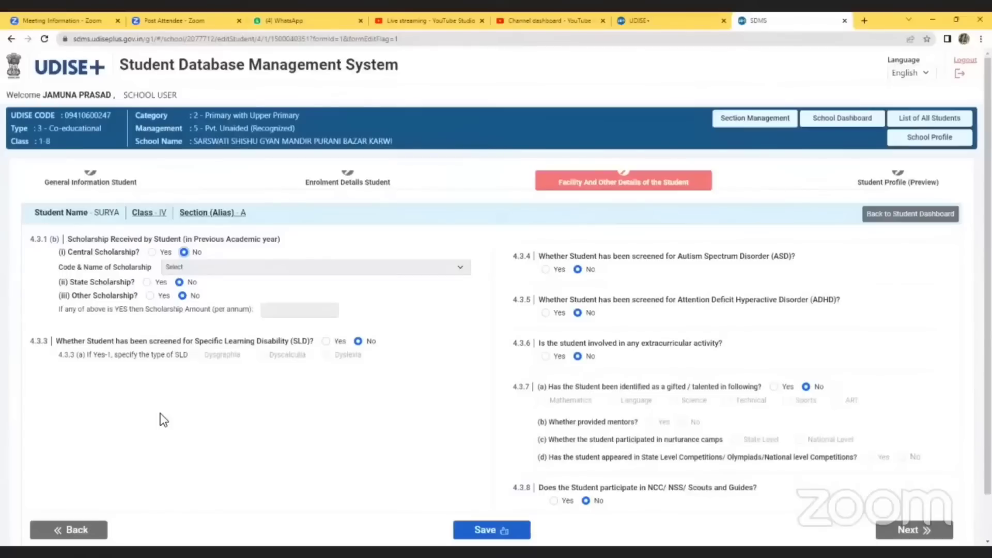
pyautogui.click(326, 342)
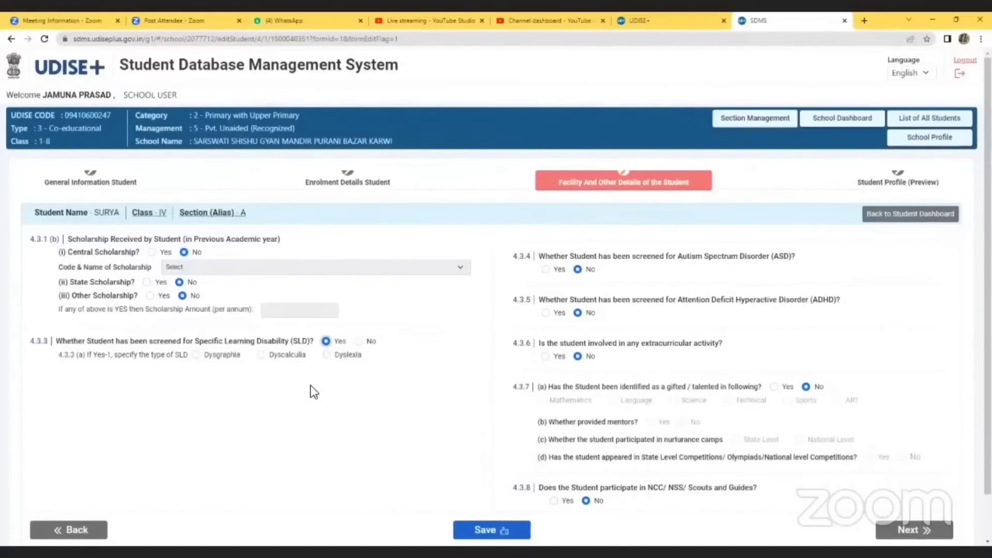
pyautogui.click(358, 342)
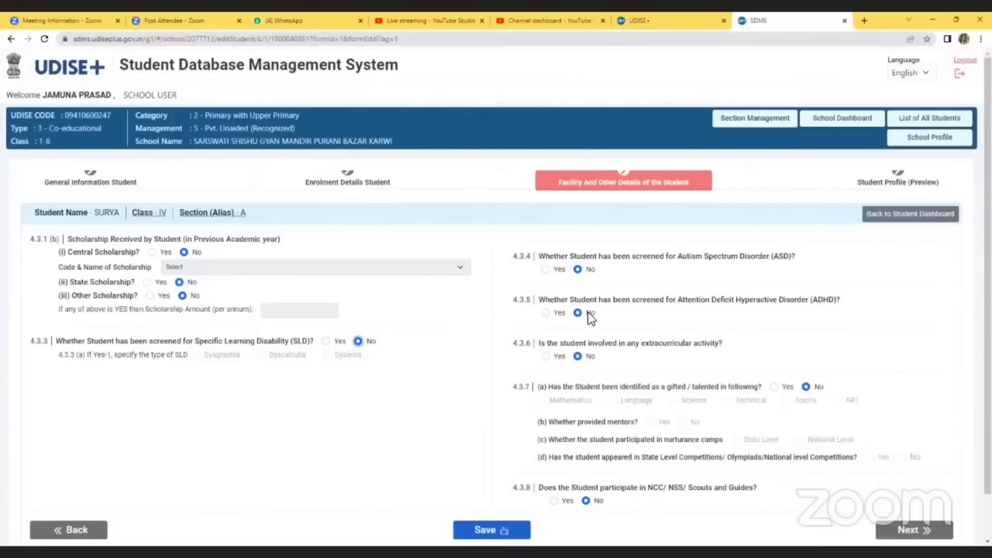
# Step: Set extracurricular activity involvement to Yes, and try the gifted / talented question with Mathematics before restoring it to No
pyautogui.scroll(-1, 624, 323)
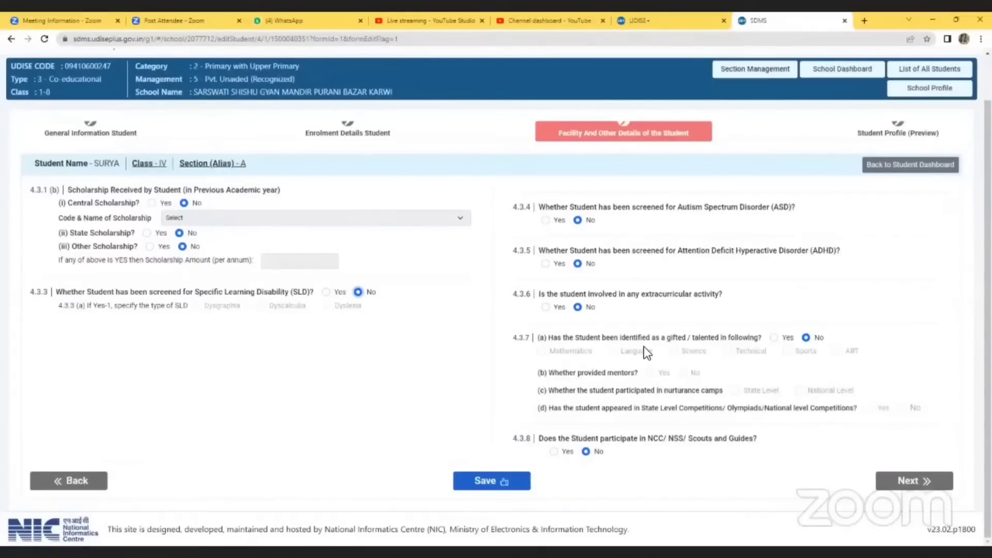
pyautogui.click(545, 307)
pyautogui.click(774, 337)
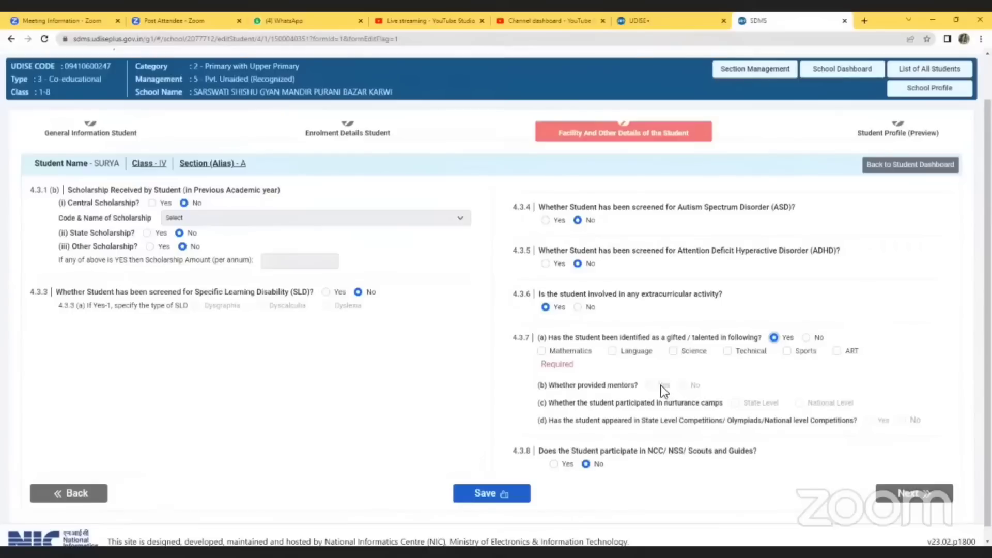
pyautogui.click(541, 351)
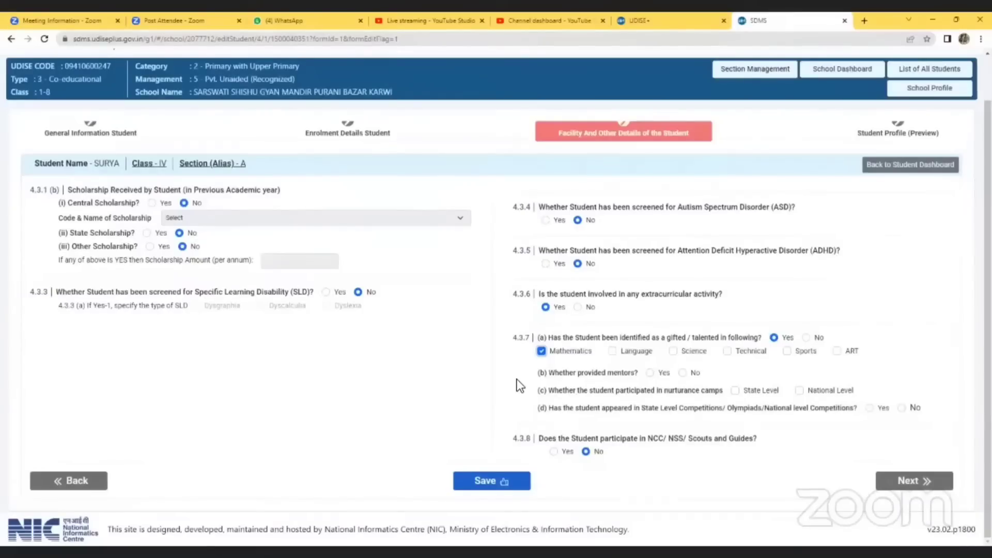
pyautogui.click(806, 337)
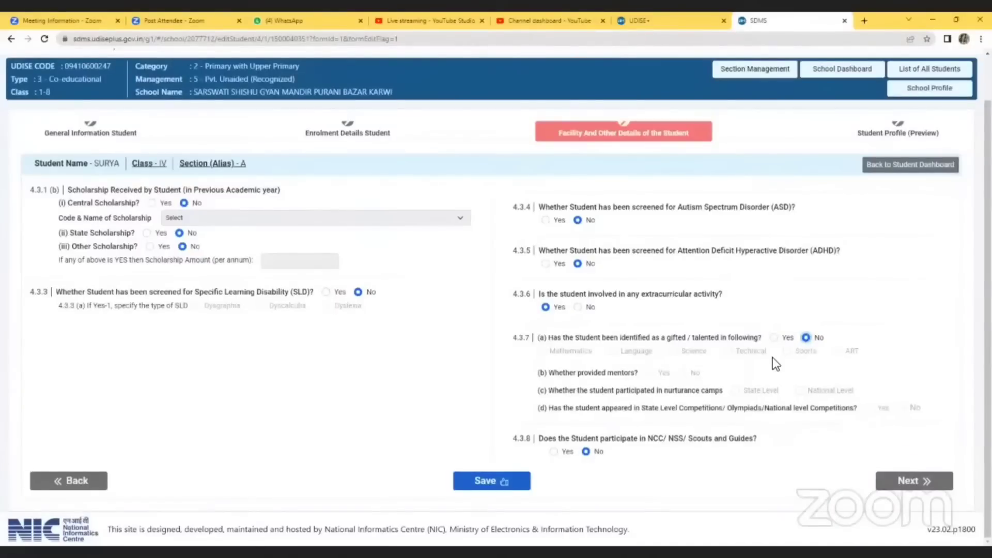
# Step: Set NCC/ NSS/ Scouts and Guides participation to Yes, save the facility details and continue to the student profile preview
pyautogui.click(553, 452)
pyautogui.click(586, 452)
pyautogui.click(554, 452)
pyautogui.click(493, 480)
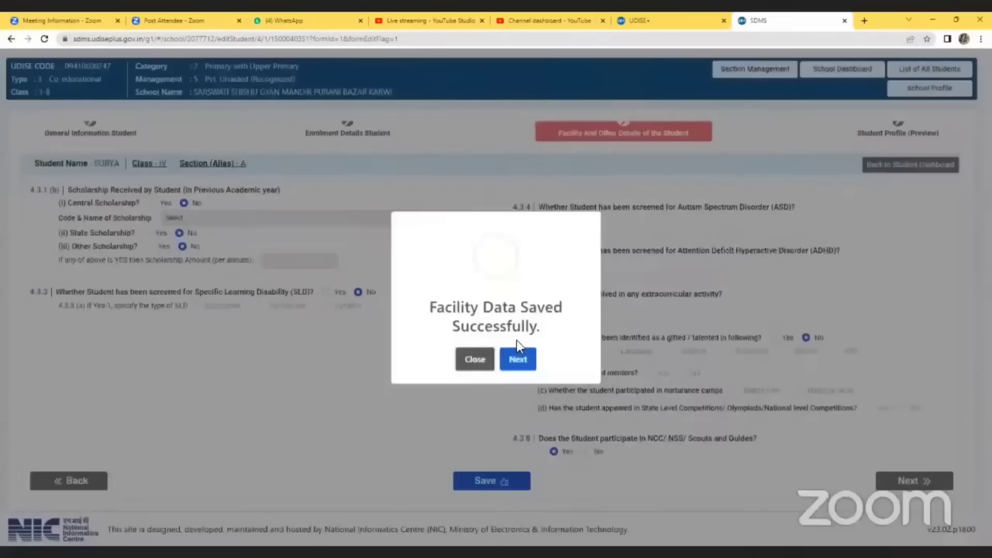
pyautogui.click(520, 359)
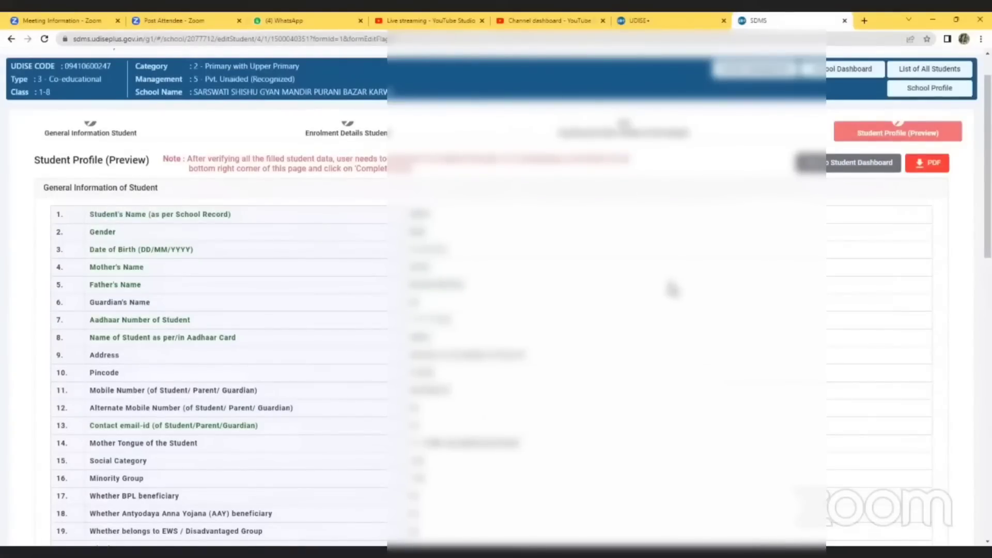
# Step: Review the general information, enrolment details and facility details throughout the student profile preview
pyautogui.scroll(-5, 667, 288)
pyautogui.scroll(-5, 663, 287)
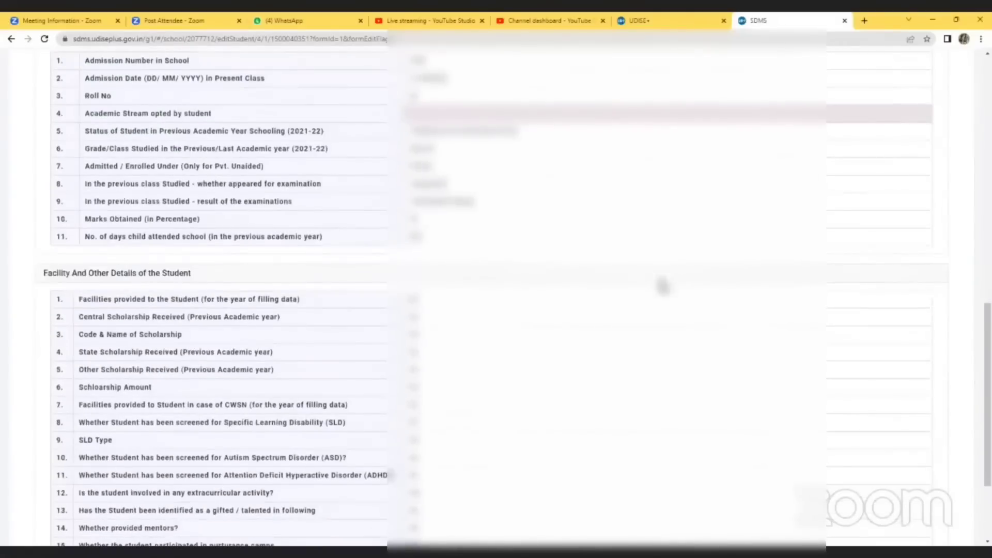
pyautogui.scroll(11, 662, 287)
pyautogui.scroll(-15, 661, 287)
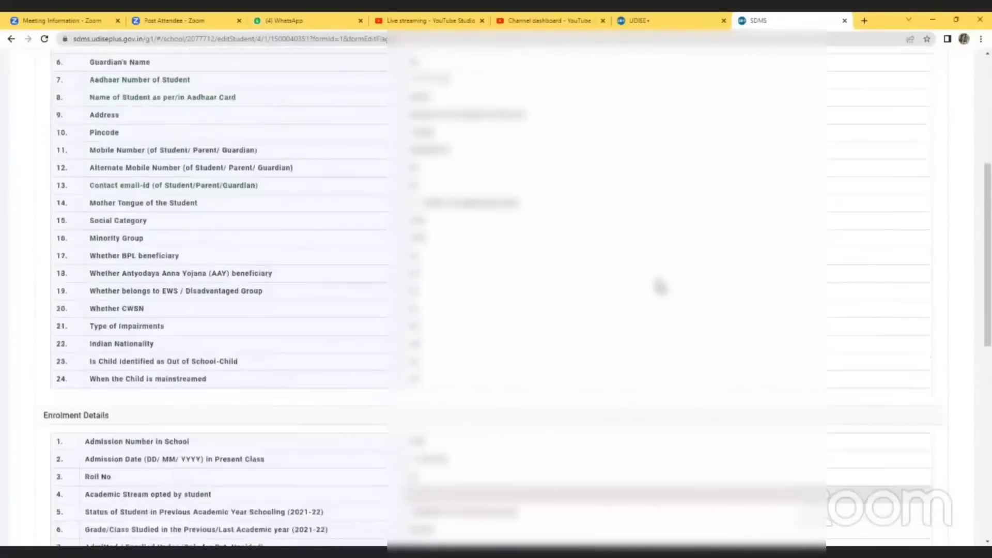
pyautogui.scroll(15, 657, 286)
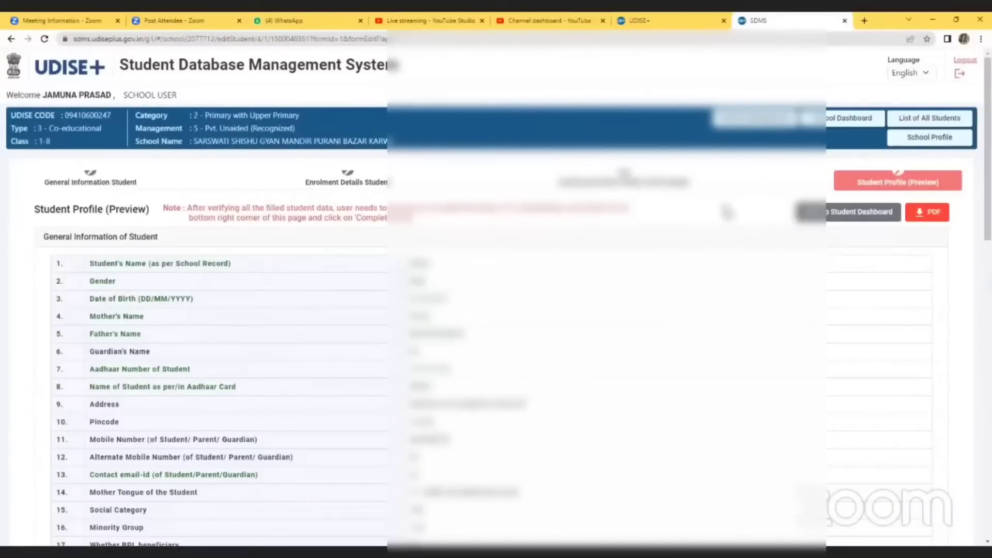
pyautogui.scroll(-15, 723, 217)
pyautogui.scroll(-3, 736, 273)
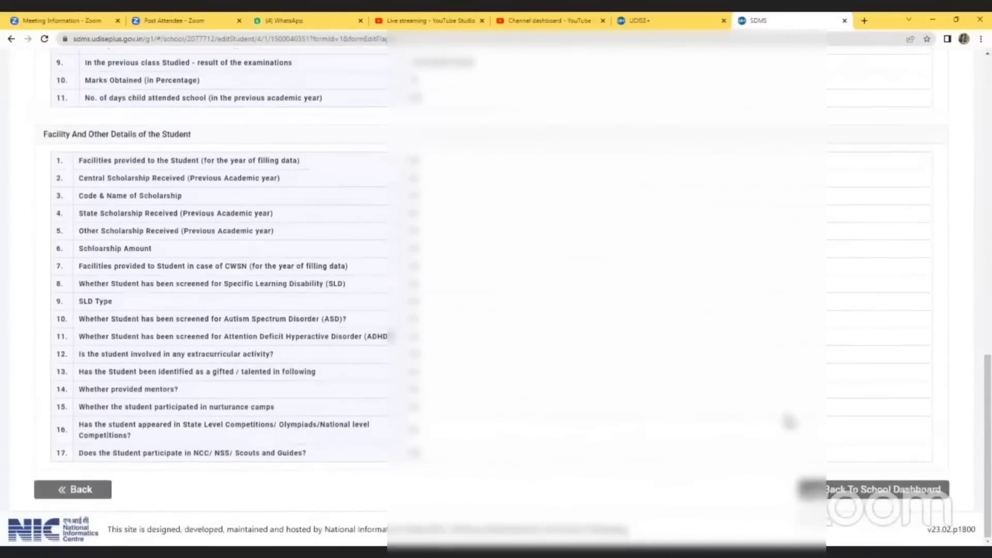
# Step: Return to the school dashboard and open the Class IV section A student list
pyautogui.click(879, 490)
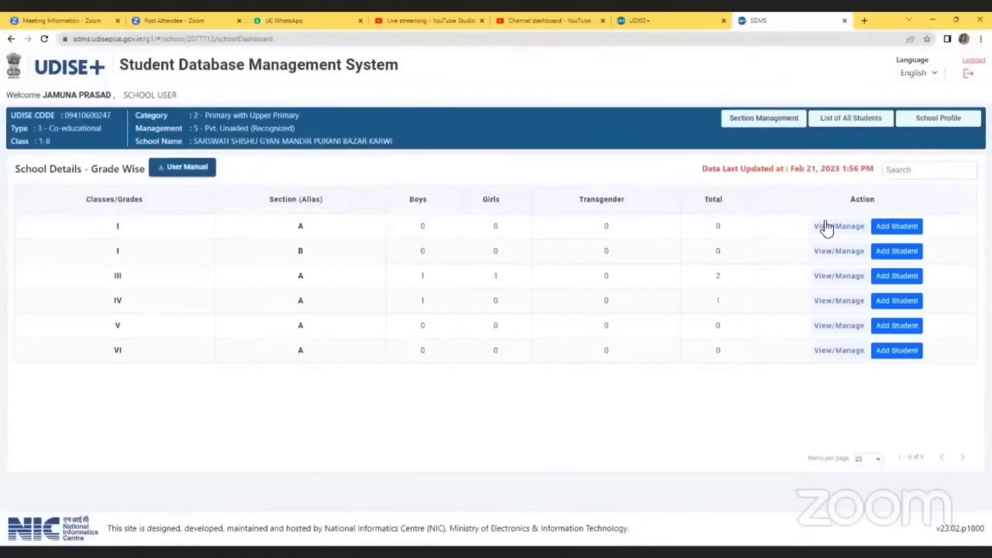
pyautogui.click(826, 299)
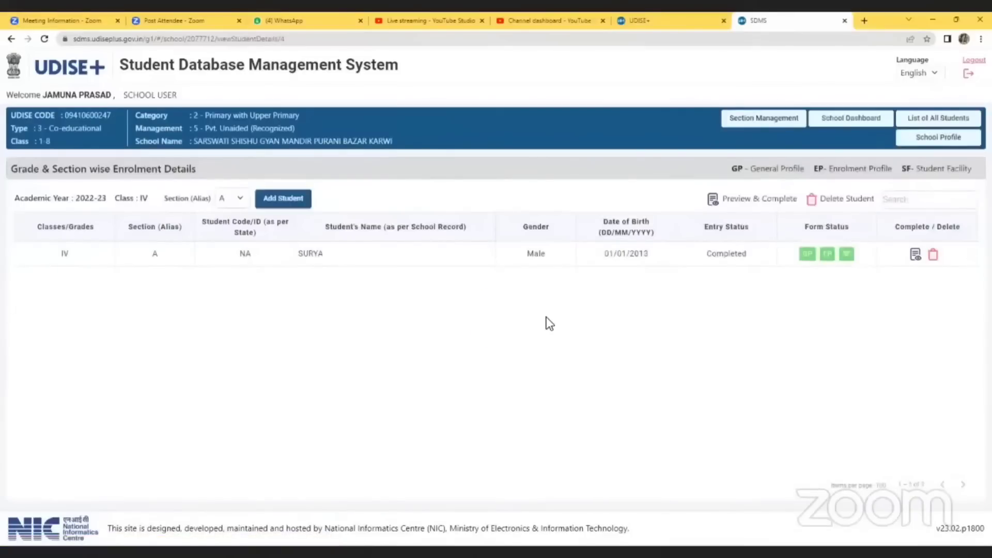